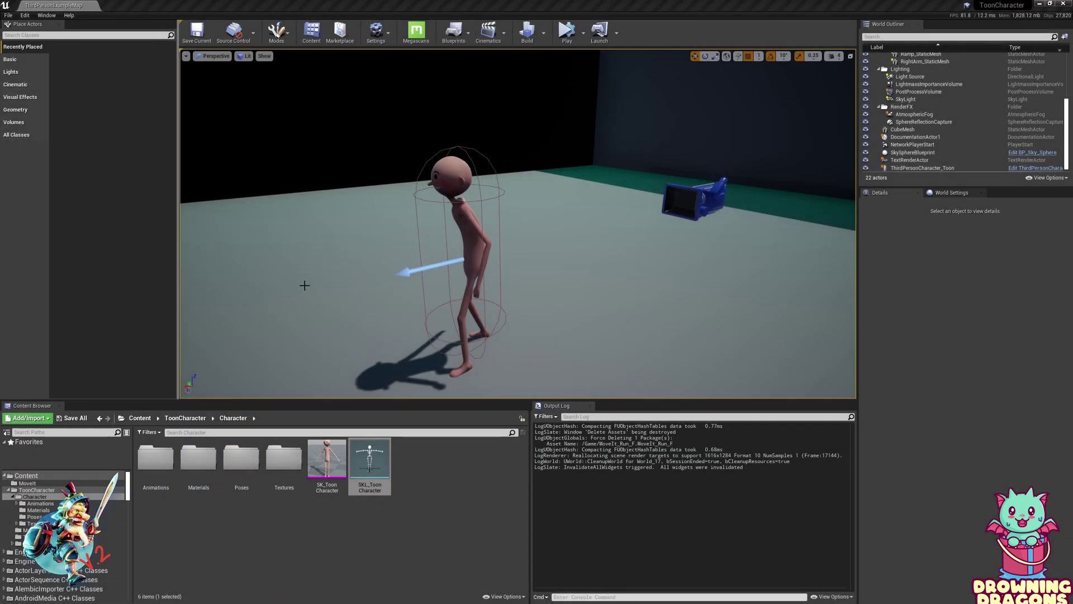
Hide the engine content in the Content Browser.
right_drag(304, 285, 279, 293)
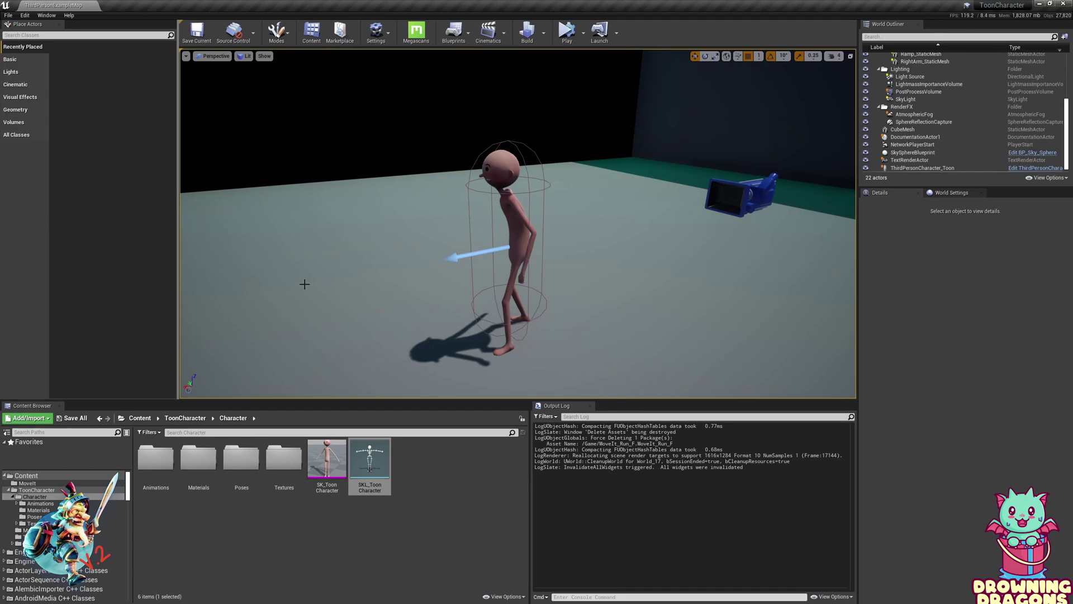
click(455, 508)
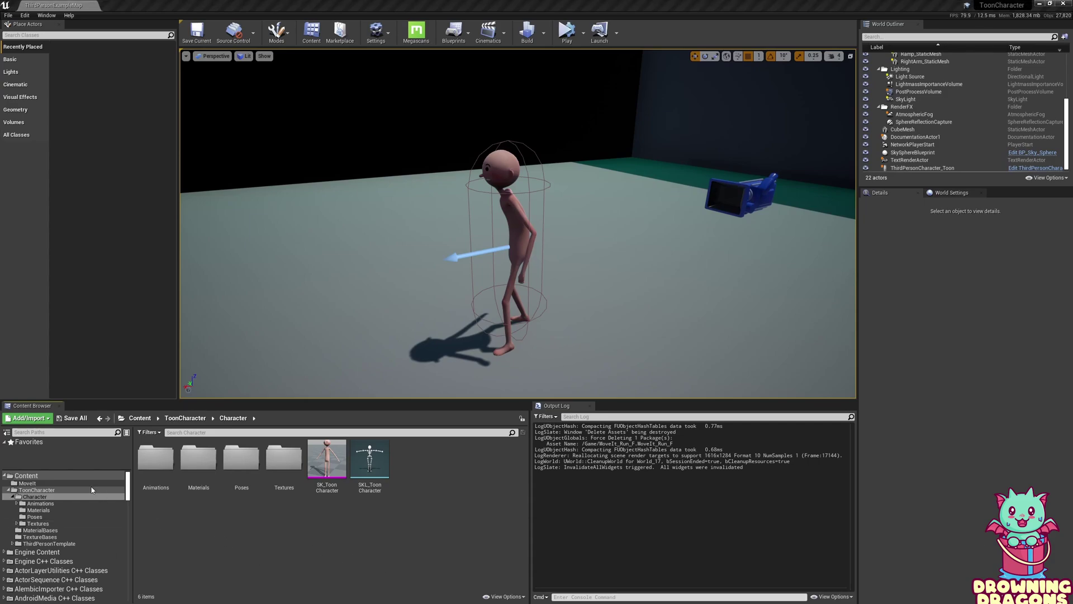
click(494, 595)
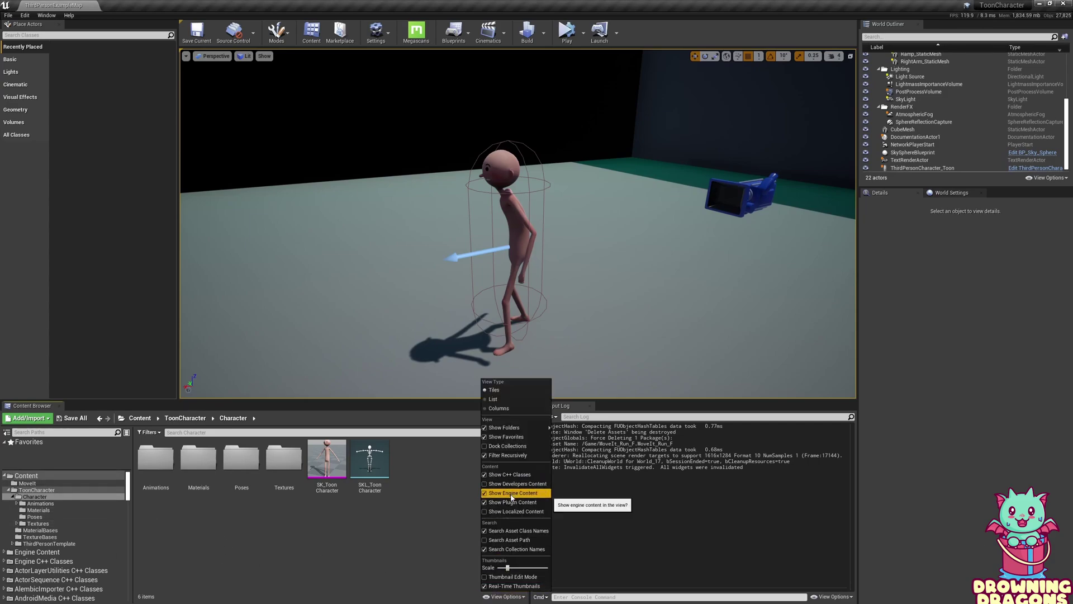
click(511, 494)
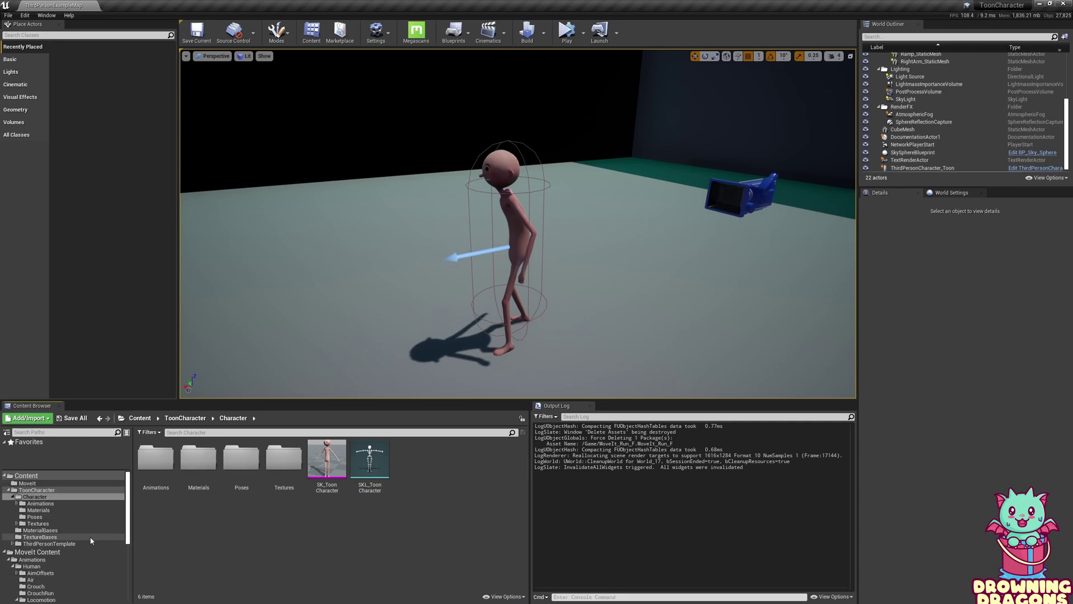
Open the SKL_ToonCharacter skeleton, examine its retarget base pose against the reference pose, and close the skeleton.
click(368, 466)
double_click(369, 468)
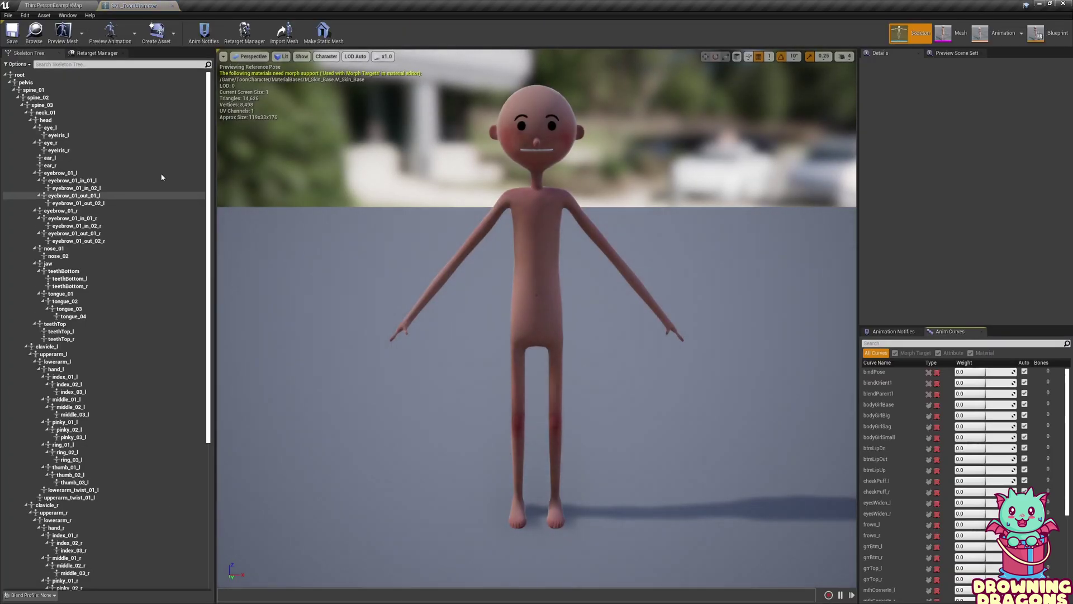
right_drag(342, 331, 184, 332)
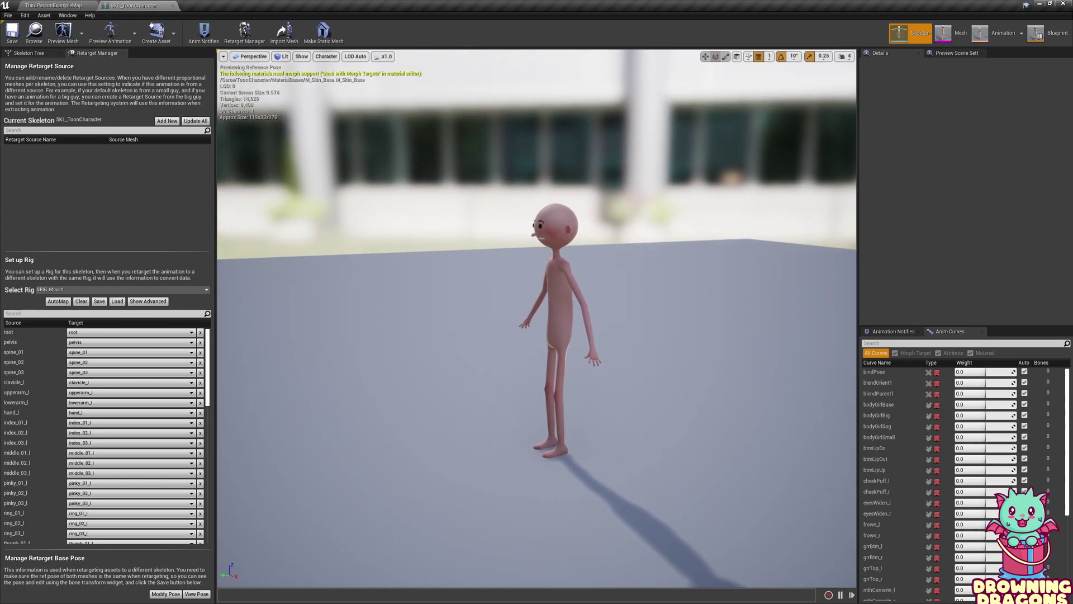
drag(340, 373, 249, 495)
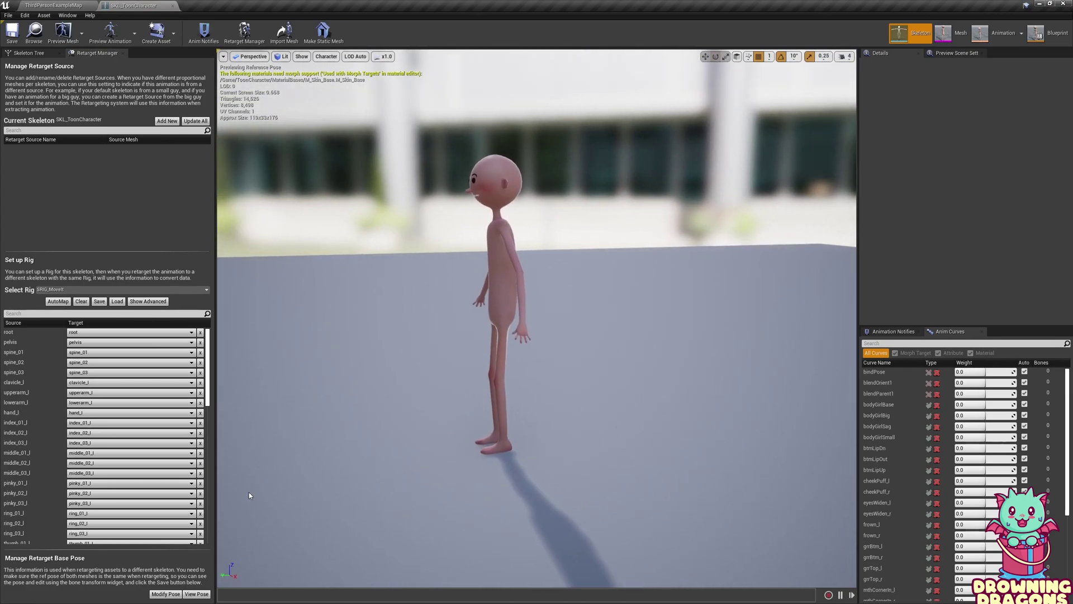
click(200, 594)
right_drag(361, 459, 396, 469)
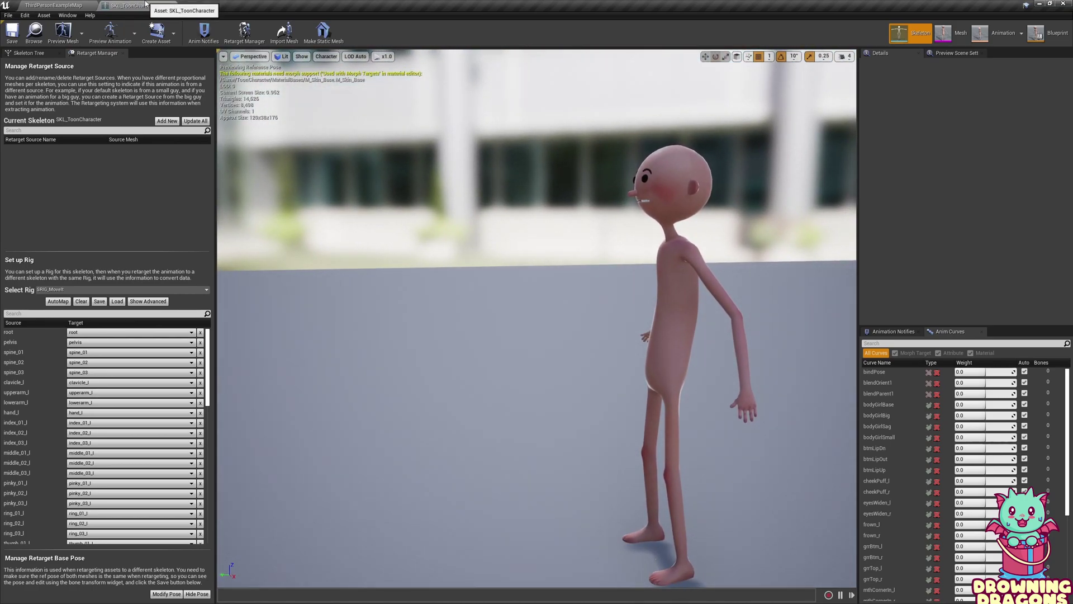
drag(224, 558, 263, 573)
mouse_move(373, 426)
right_down()
mouse_move(357, 413)
mouse_move(386, 419)
mouse_move(373, 426)
right_up()
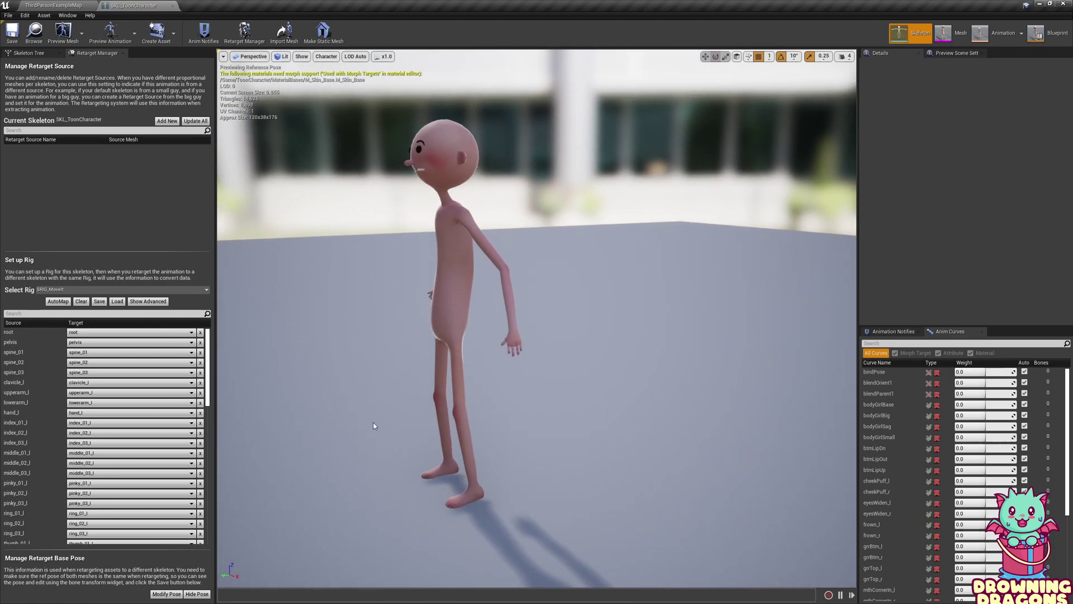
click(196, 593)
click(172, 6)
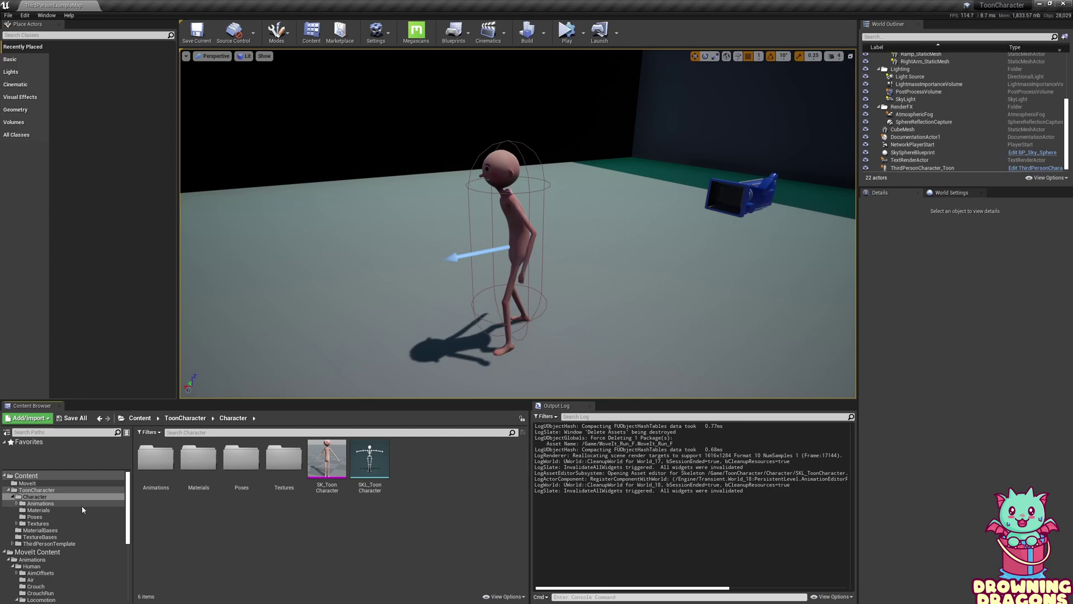
Duplicate and retarget the MoveIt_Run_F animation from MoveIt Content's Human/Locomotion/Forward folder to the SKL_ToonCharacter skeleton.
scroll(66, 507, down, 3)
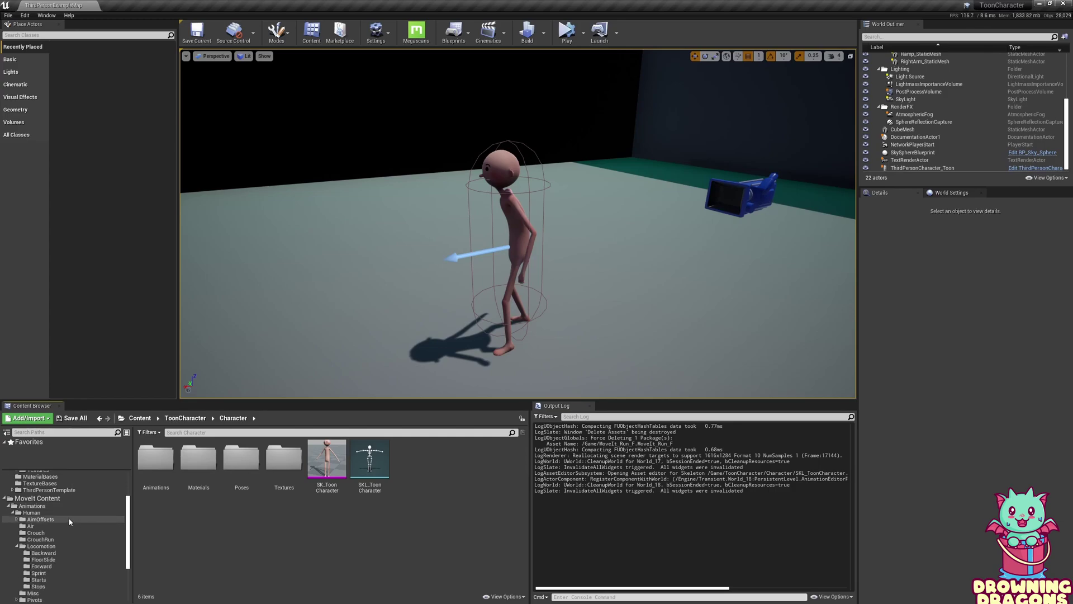
scroll(67, 514, up, 2)
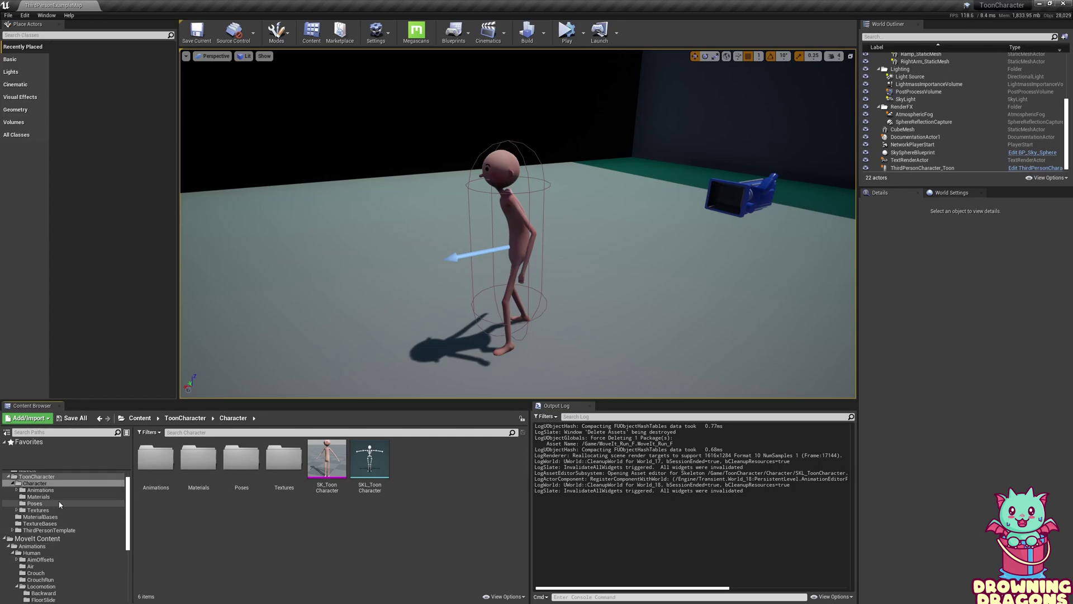
scroll(60, 507, up, 1)
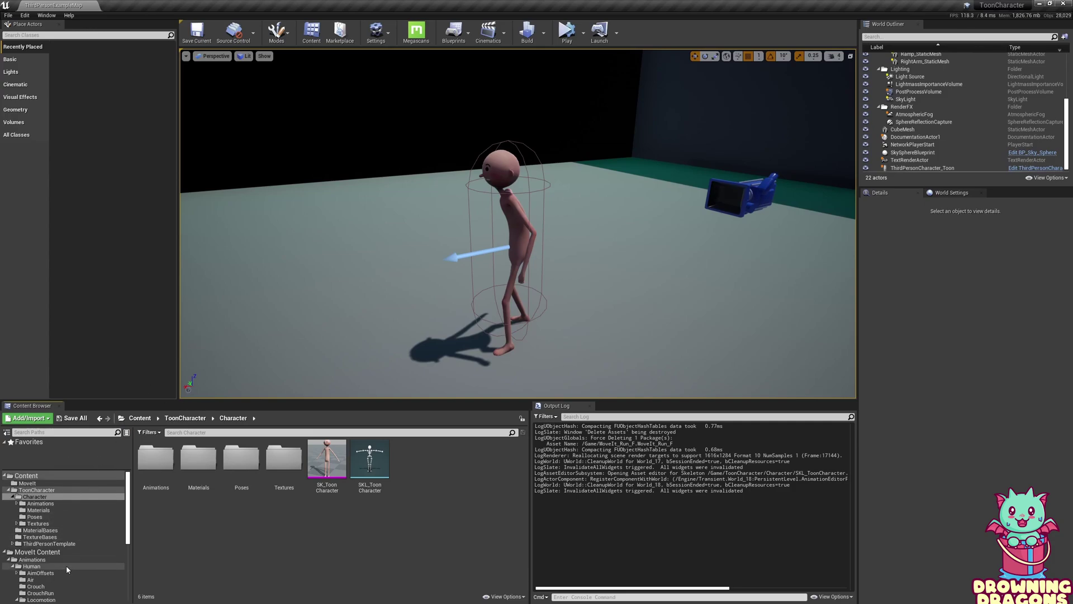
scroll(66, 558, down, 3)
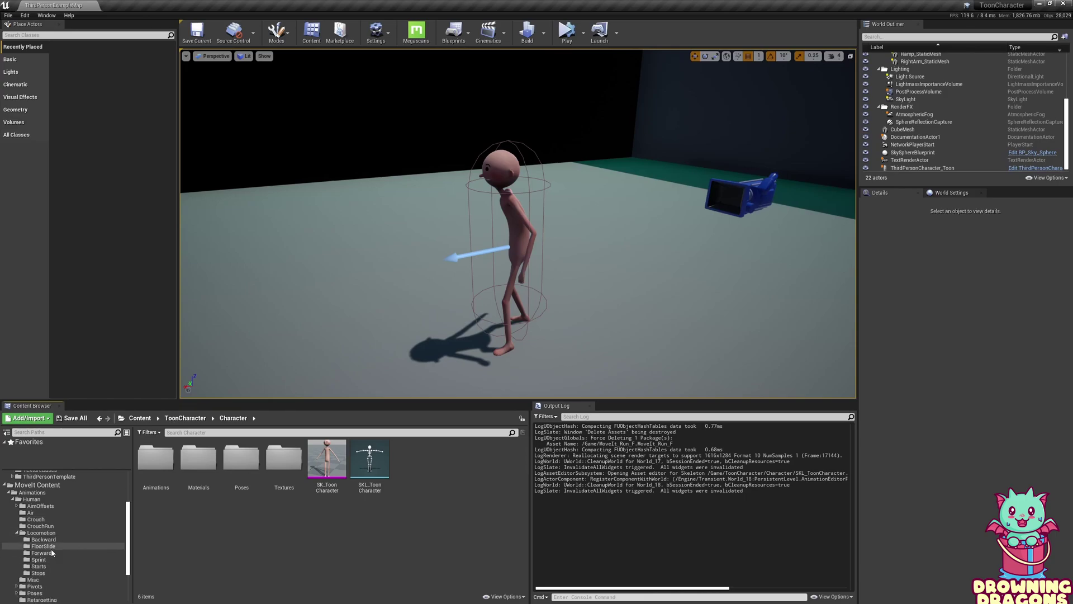
click(52, 552)
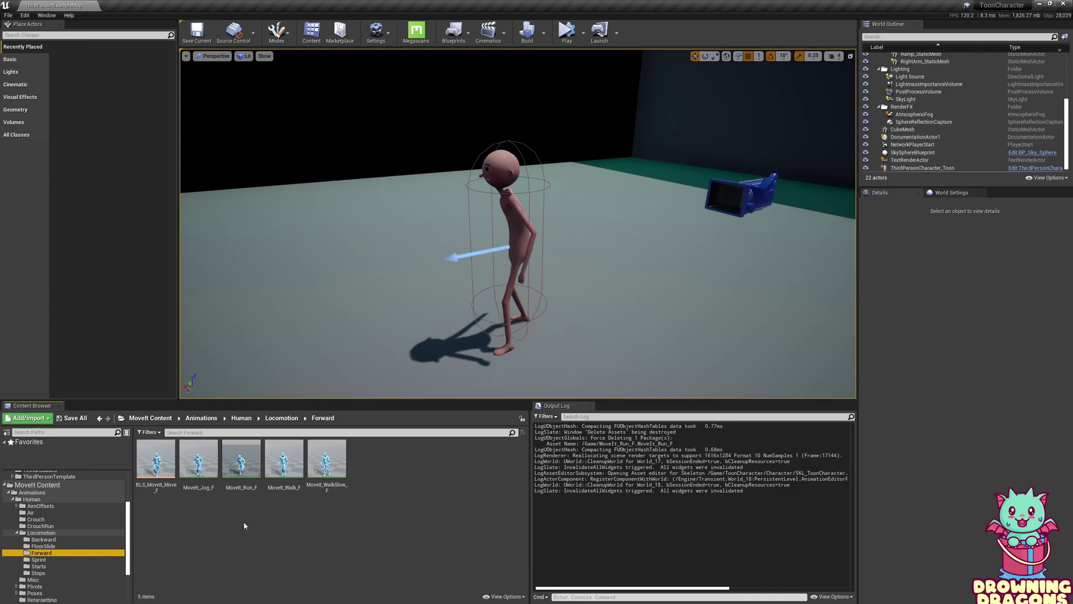
right_click(241, 475)
mouse_move(322, 222)
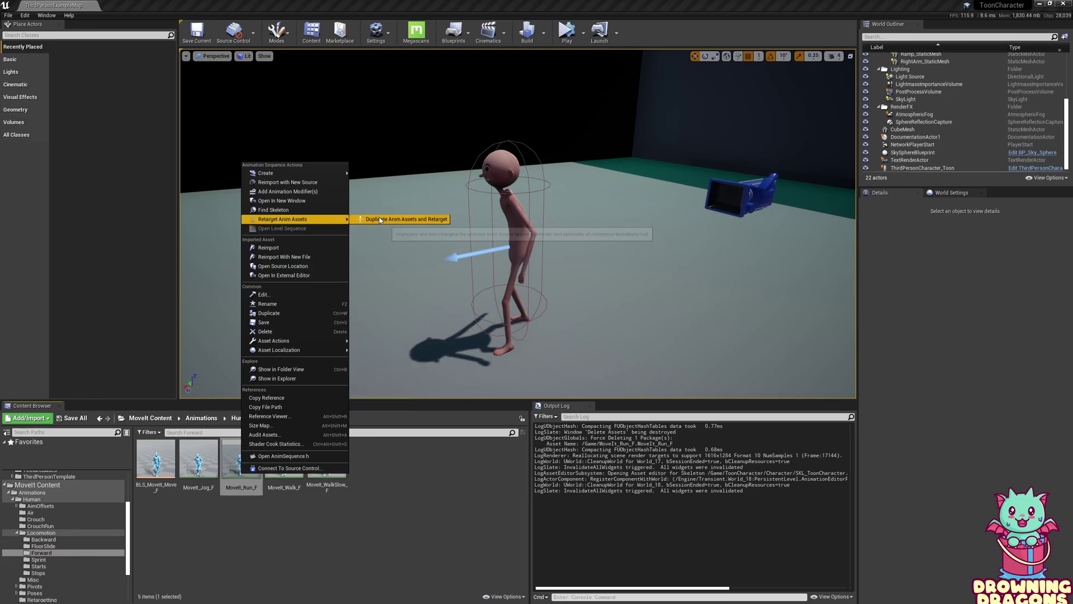
click(379, 217)
click(351, 245)
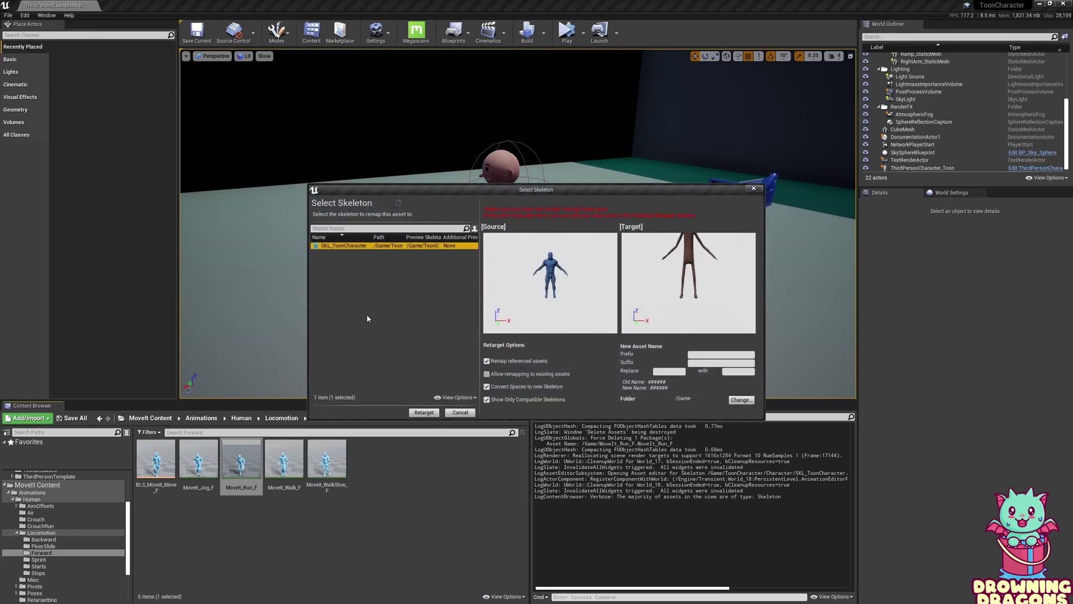
click(423, 412)
Place the retargeted MoveIt_Run_F and the original MoveIt_Run_F side by side in the level.
drag(240, 459, 263, 285)
right_drag(262, 285, 260, 340)
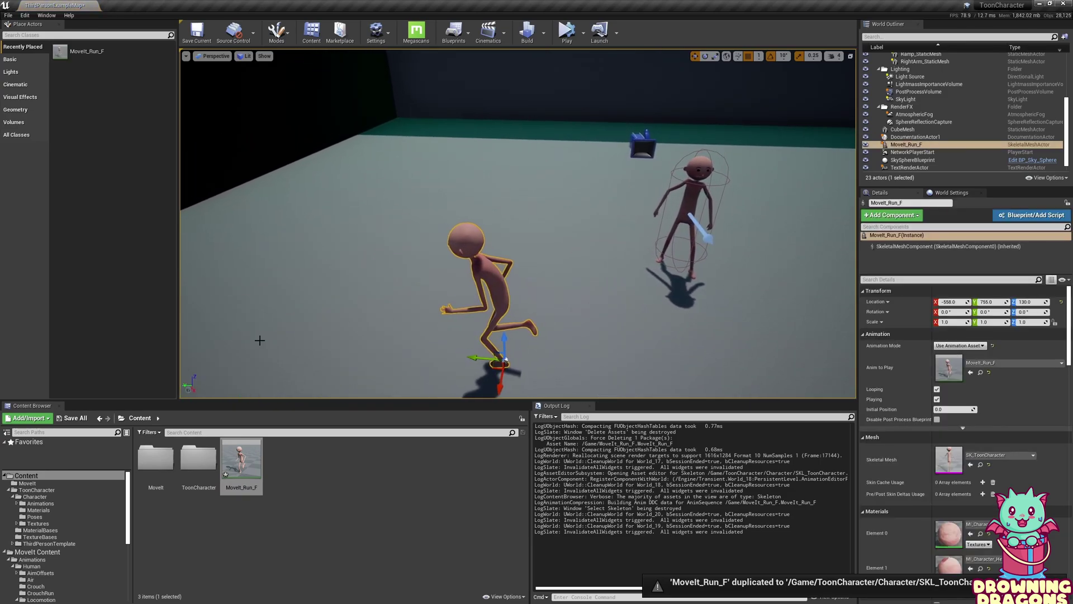
key(alt+Left)
key(alt+Left)
drag(241, 469, 322, 352)
mouse_move(322, 352)
right_down()
mouse_move(262, 326)
mouse_move(349, 349)
mouse_move(288, 334)
mouse_move(319, 352)
mouse_move(338, 342)
right_up()
Simulate the level and compare the running poses of the blue mannequin and the toon character from several sides.
key(Escape)
key(w)
key(d)
key(s)
key(d)
key(a)
key(s)
key(s)
key(d)
key(alt+s)
key(d)
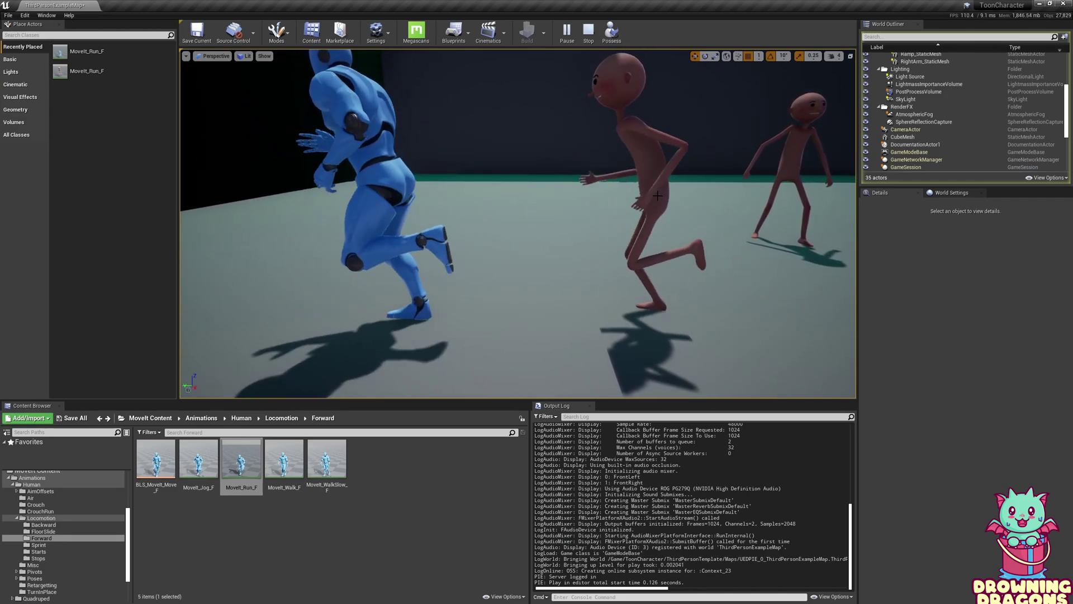
drag(338, 343, 337, 380)
right_drag(338, 342, 338, 342)
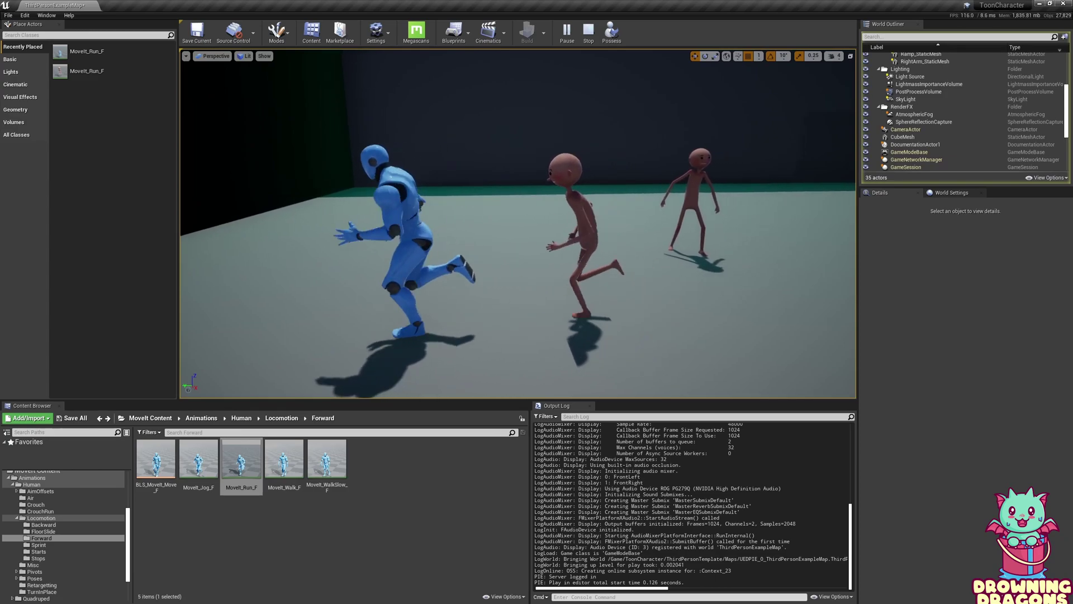
key(Escape)
alt+drag(540, 201, 528, 200)
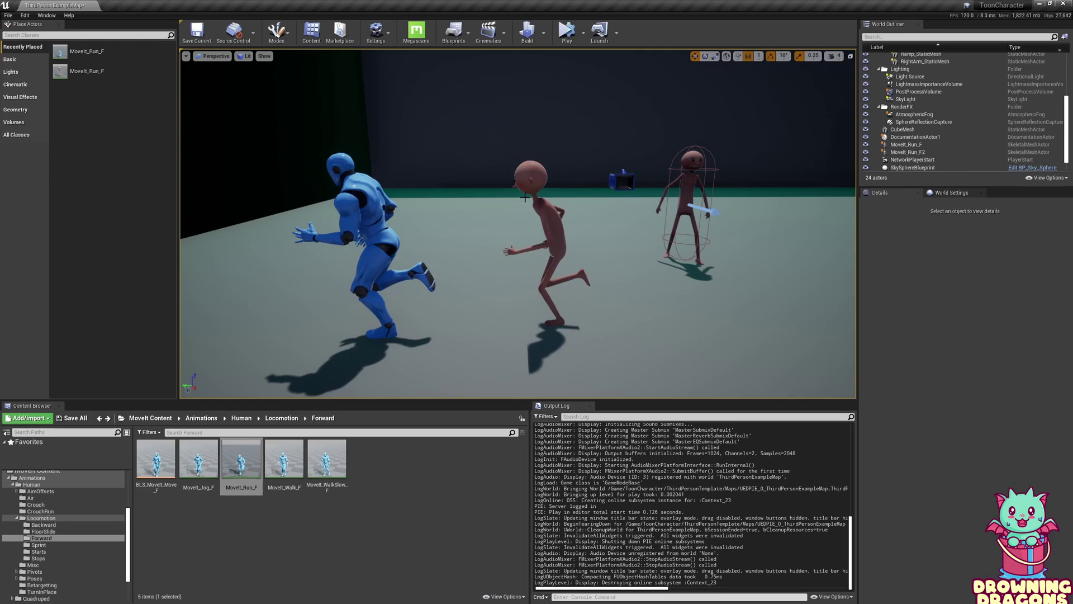
Reopen the SKL_ToonCharacter skeleton and show its retarget base pose from the side.
key(alt+Left)
double_click(366, 462)
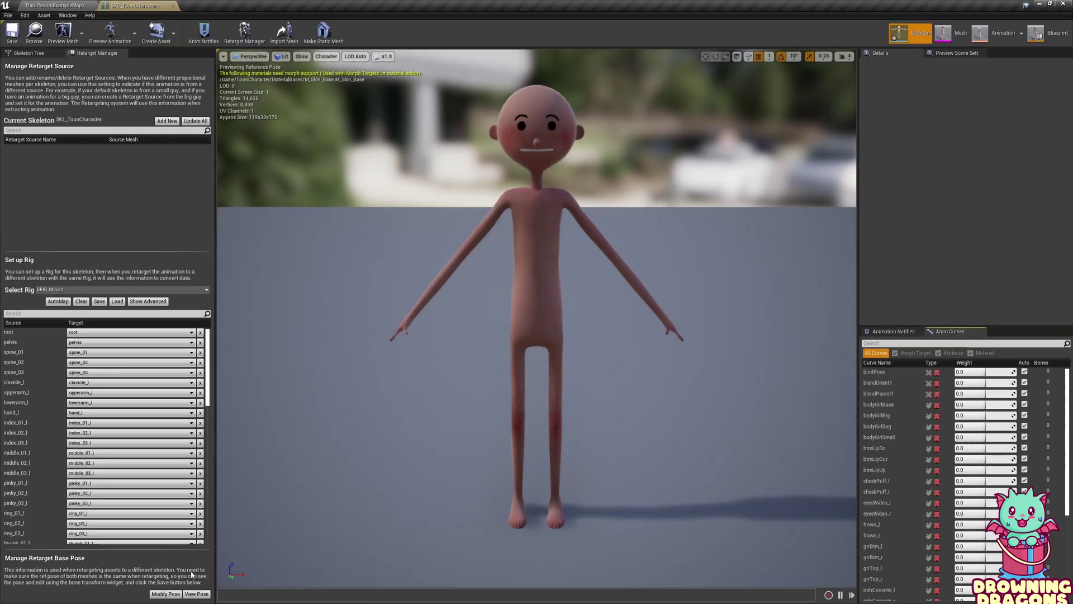
click(204, 594)
right_drag(437, 395, 246, 394)
drag(531, 357, 489, 126)
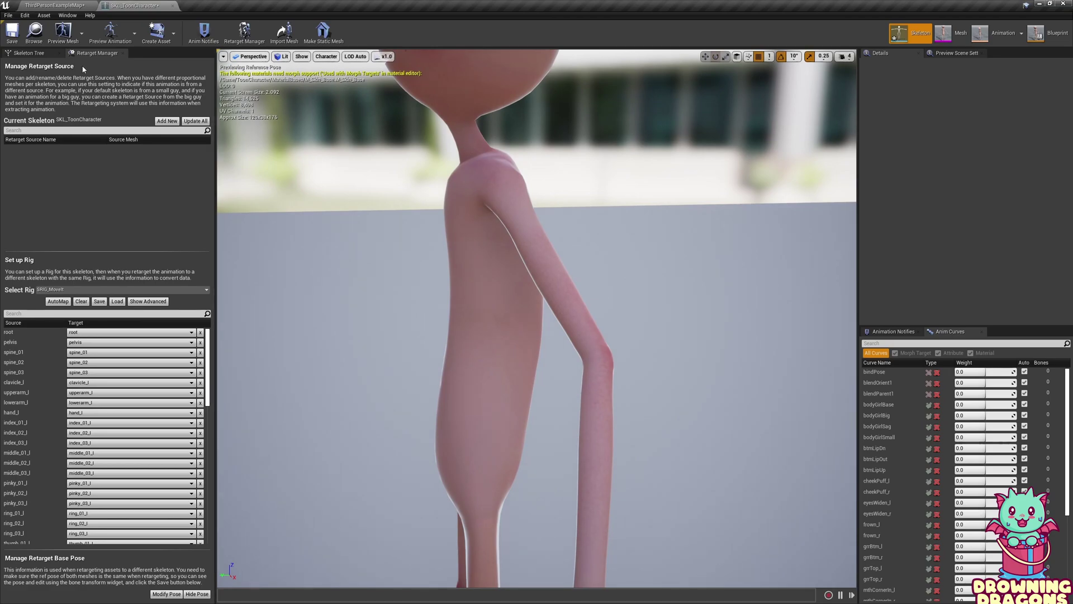
Rotate the neck_01 bone 20 degrees forward in the retarget pose.
click(41, 55)
scroll(110, 404, down, 6)
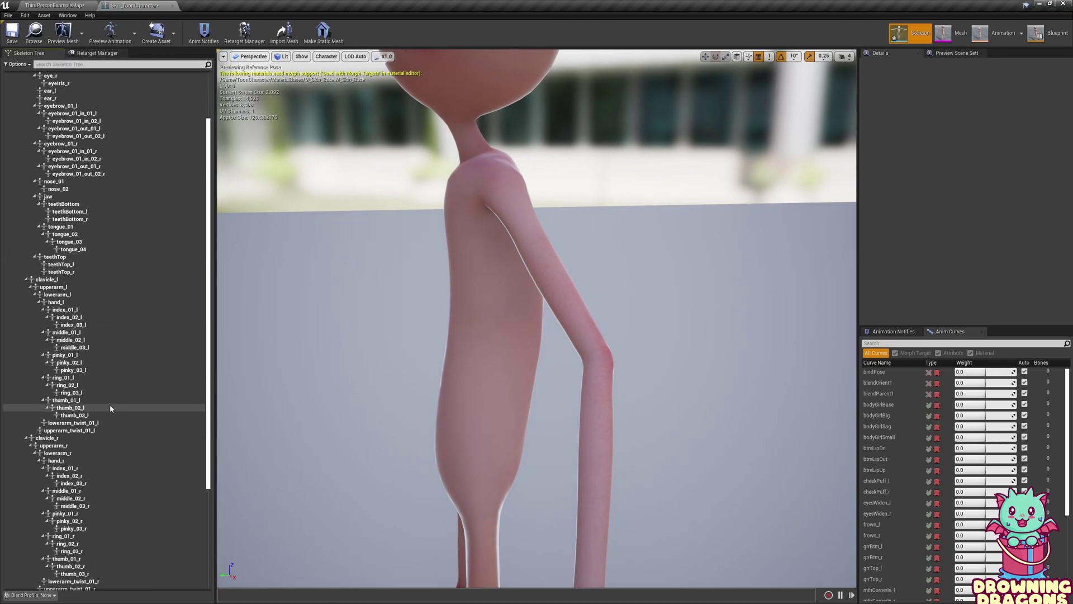
scroll(102, 415, up, 5)
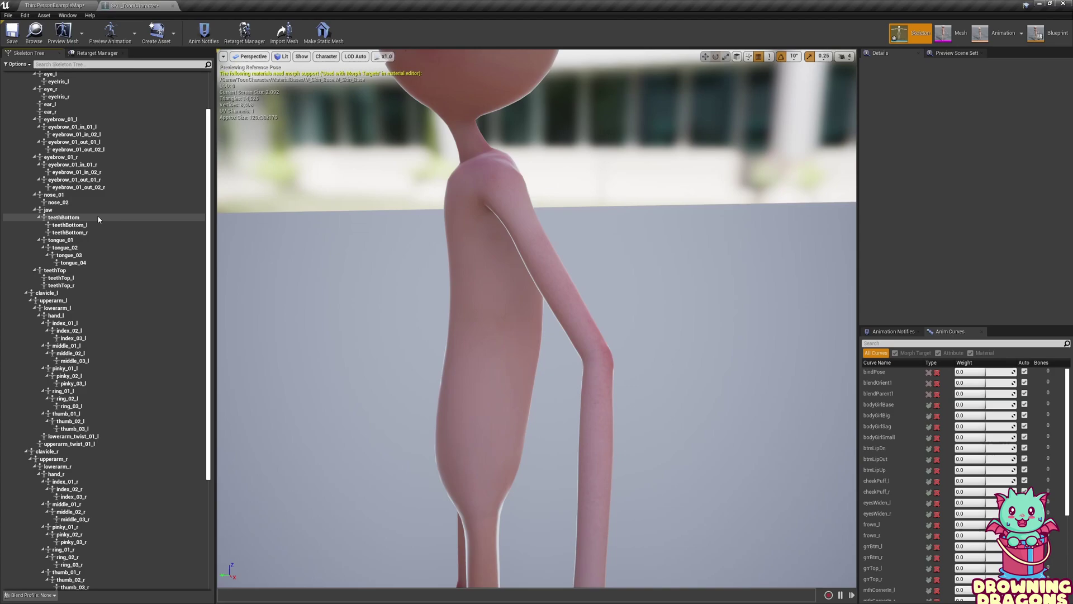
click(45, 112)
scroll(456, 260, down, 5)
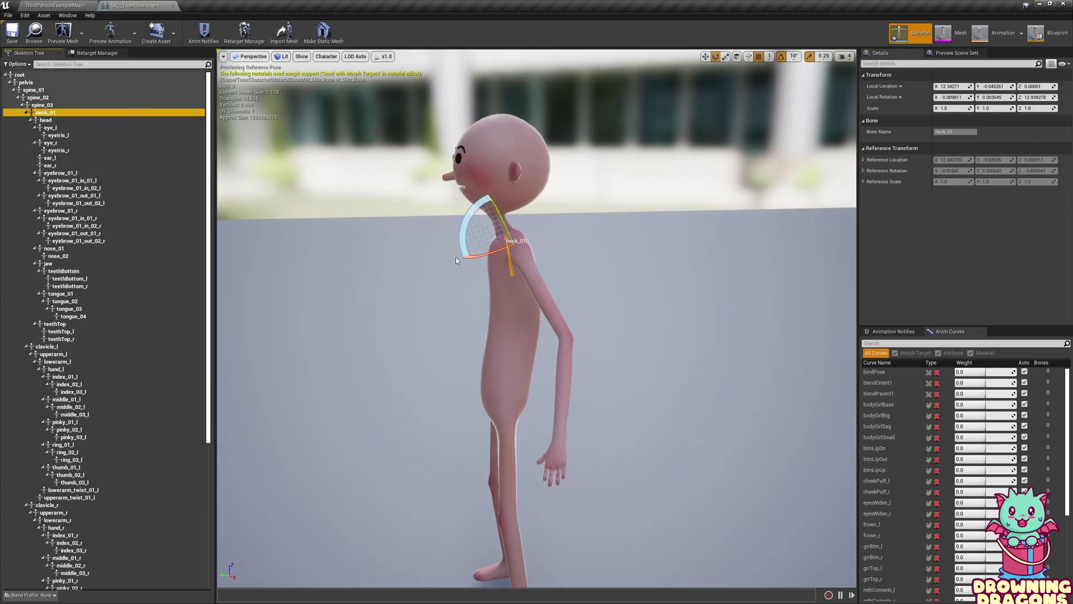
drag(464, 223, 460, 250)
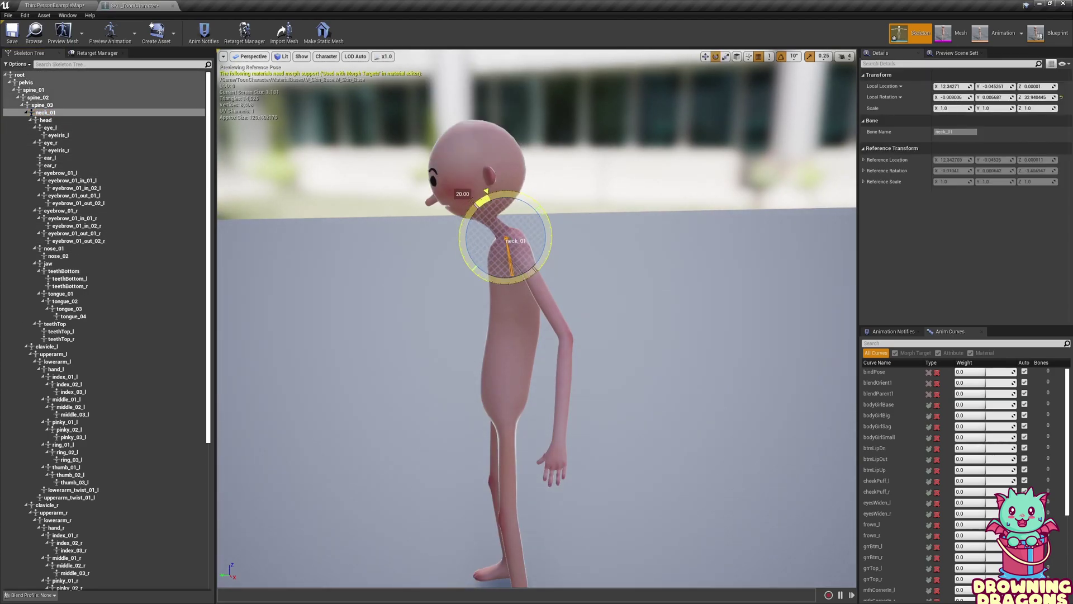
Tilt the head bone backward to a local Z rotation of about -38.4 degrees.
click(53, 121)
drag(456, 191, 475, 177)
middle_drag(407, 208, 512, 135)
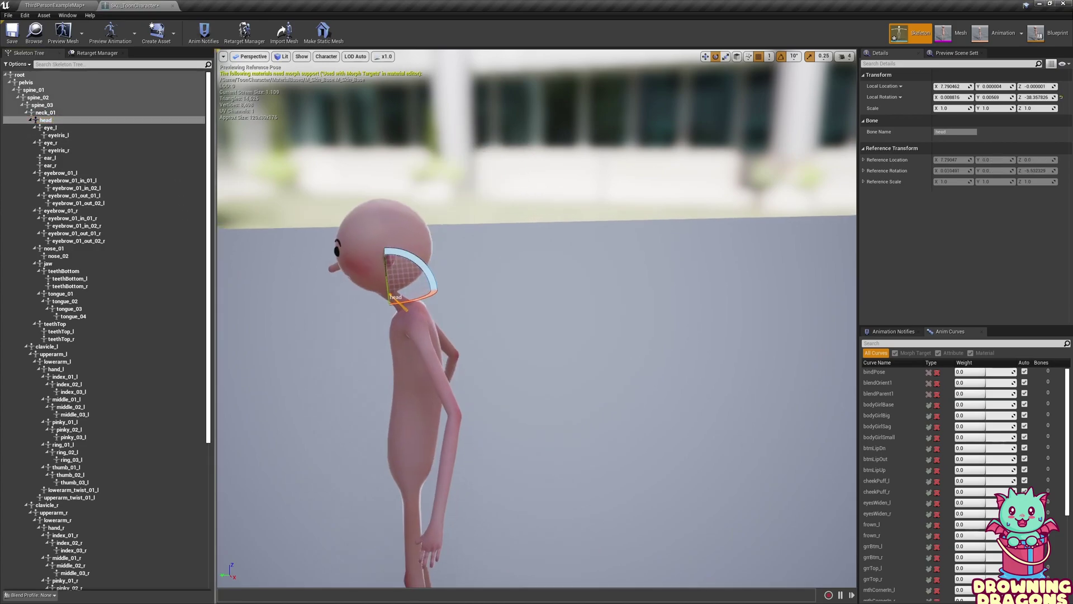
right_drag(513, 252, 441, 251)
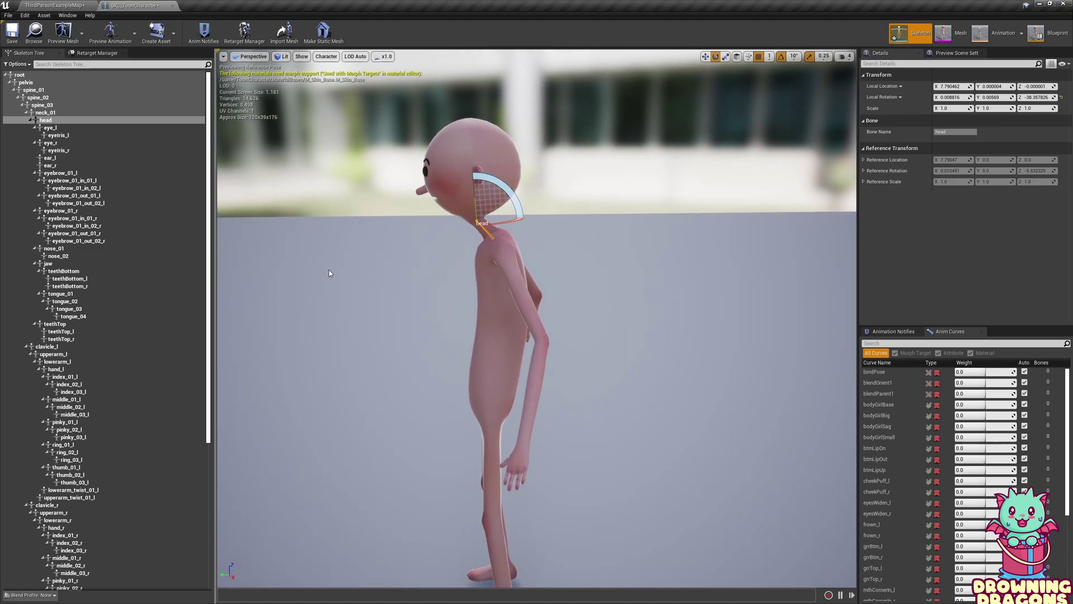
Create a pose asset named SKL_ToonCharacter_PoseAsset from the current pose in the Content folder.
click(244, 32)
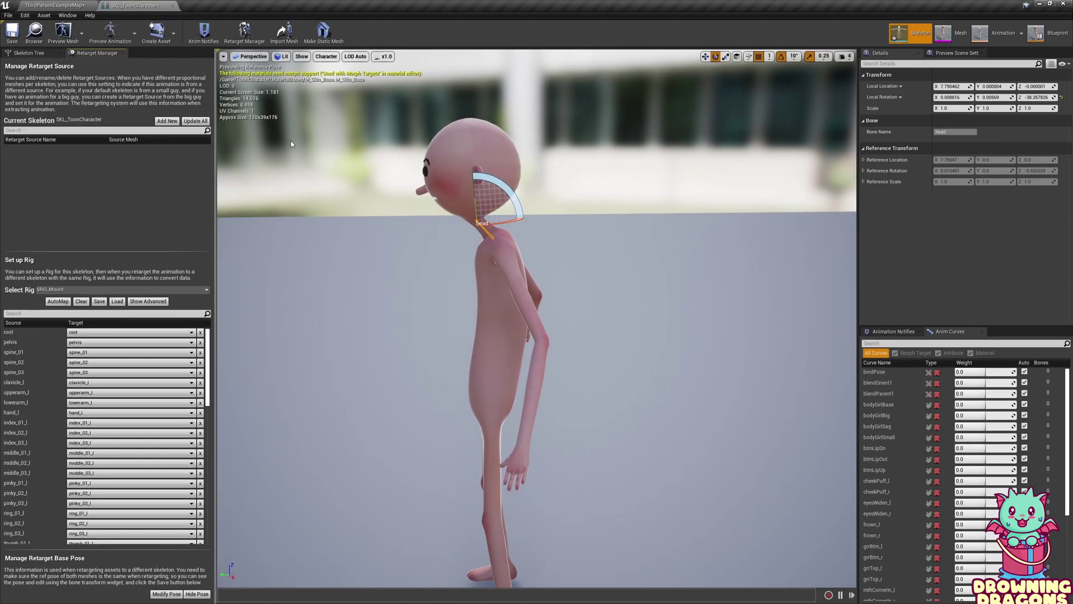
click(159, 45)
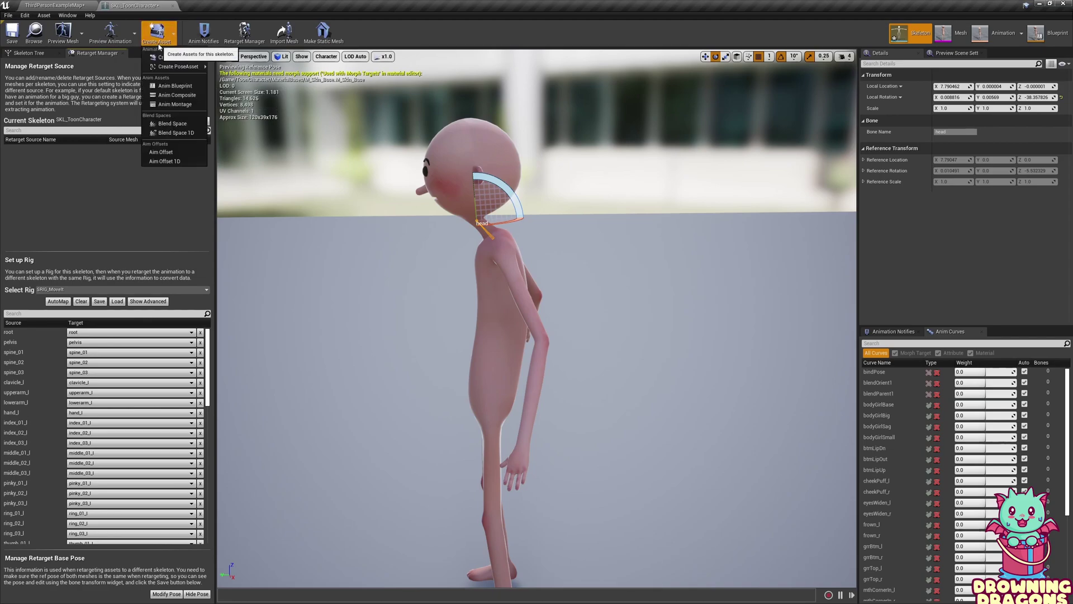
mouse_move(181, 68)
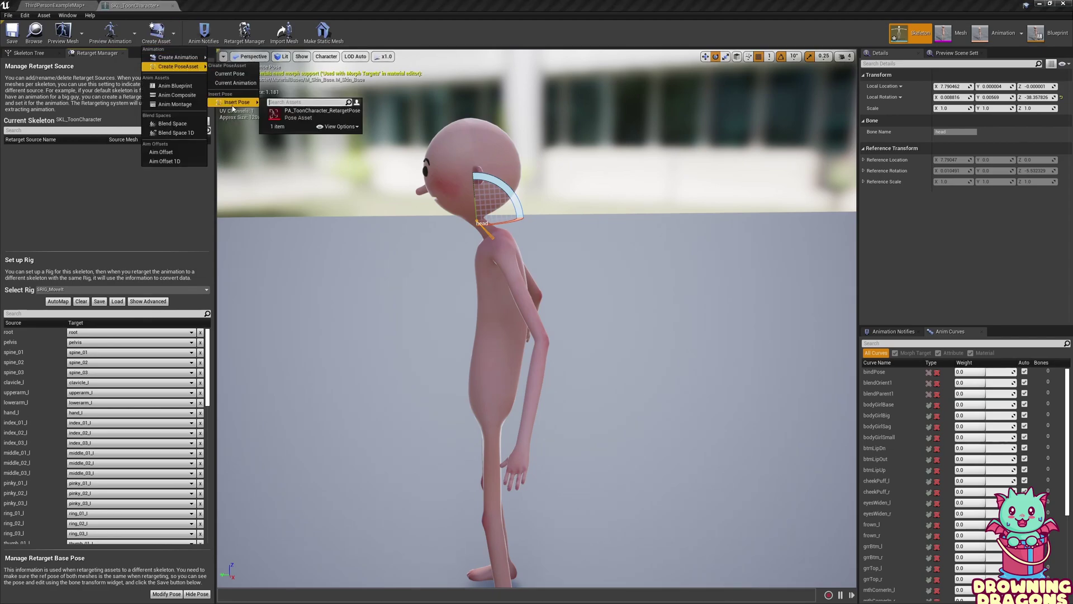
click(226, 74)
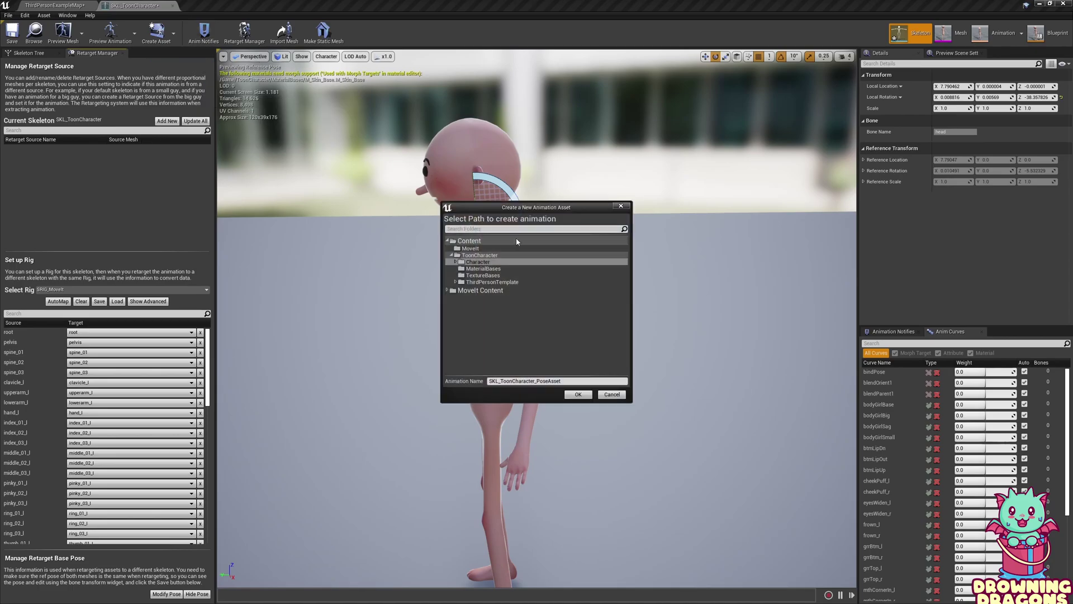
click(472, 242)
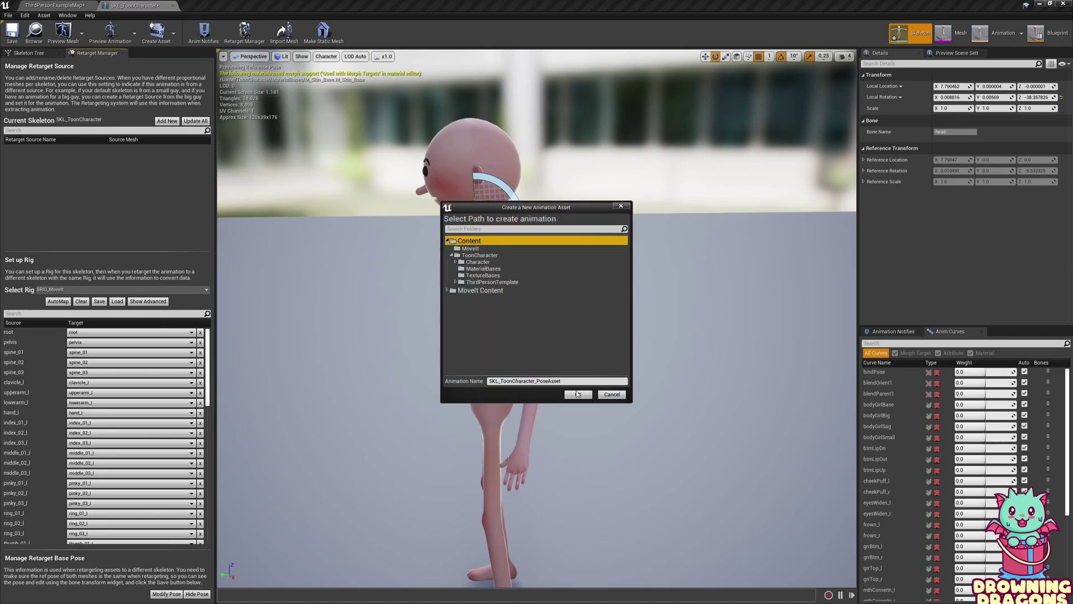
click(577, 395)
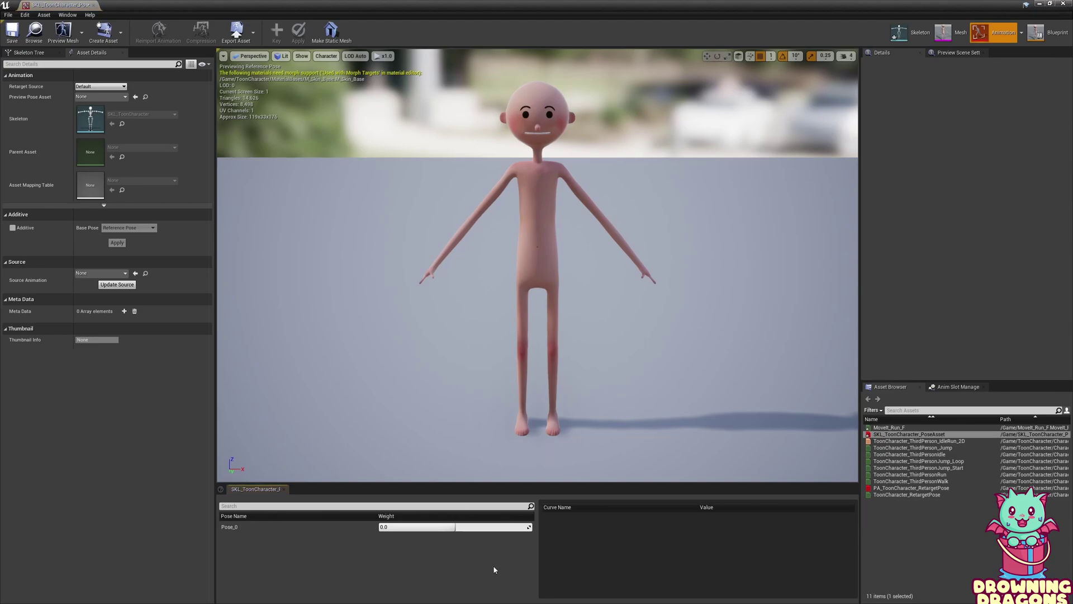
Preview the new pose asset's Pose_0 at a weight of 1.0 from the side and dock its editor with the other editors.
drag(455, 527, 528, 528)
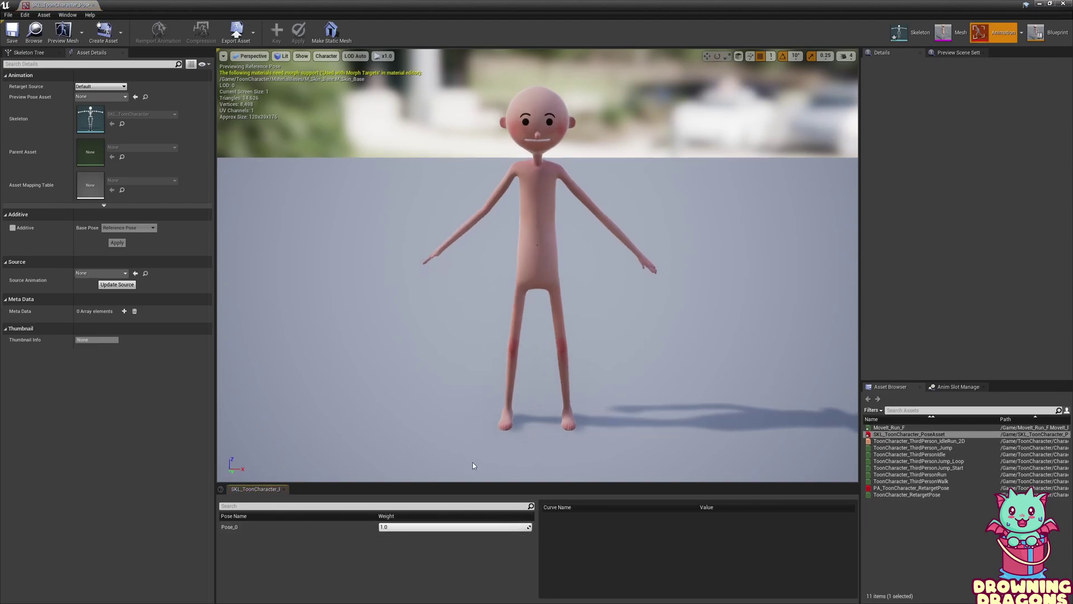
right_drag(475, 464, 307, 447)
mouse_move(526, 527)
mouse_down()
mouse_move(472, 527)
mouse_move(531, 527)
mouse_up()
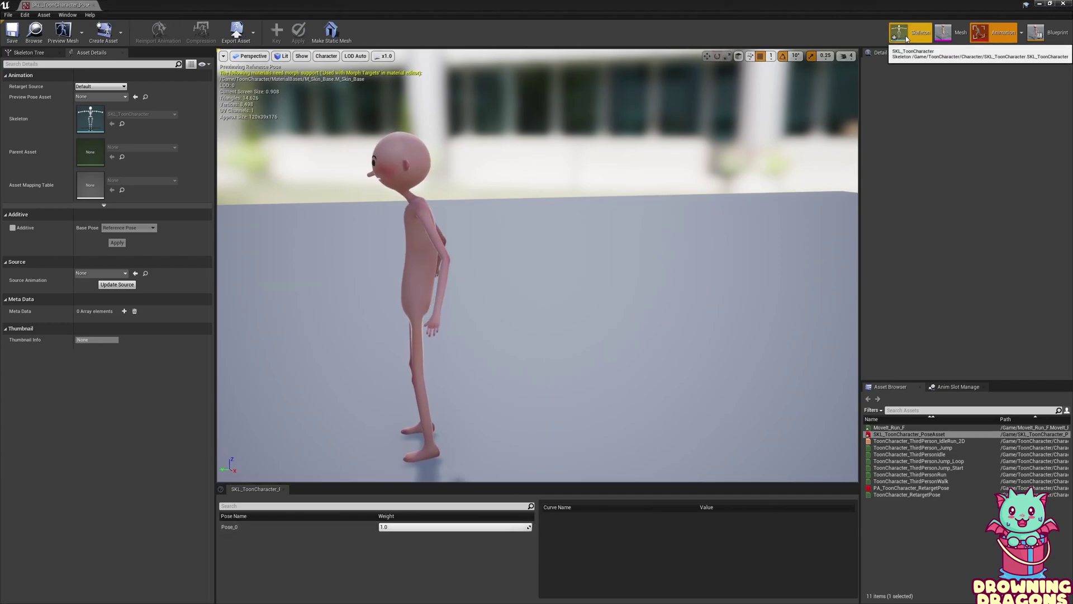
drag(58, 3, 218, 5)
Import Pose_0 from SKL_ToonCharacter_PoseAsset into the SKL_ToonCharacter skeleton's retarget base pose and save the skeleton.
click(151, 5)
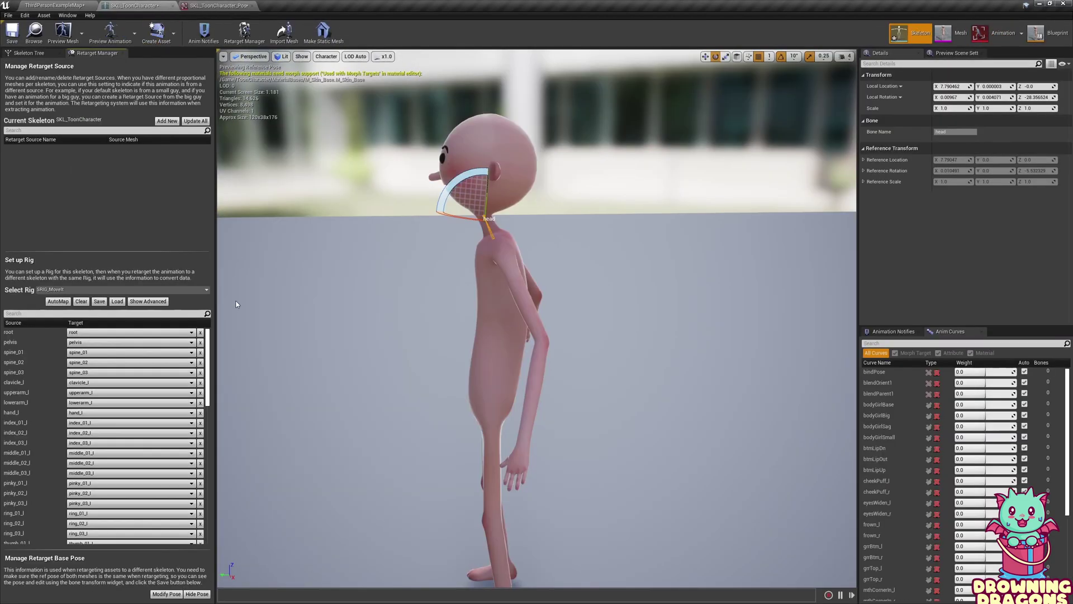
click(196, 593)
click(197, 594)
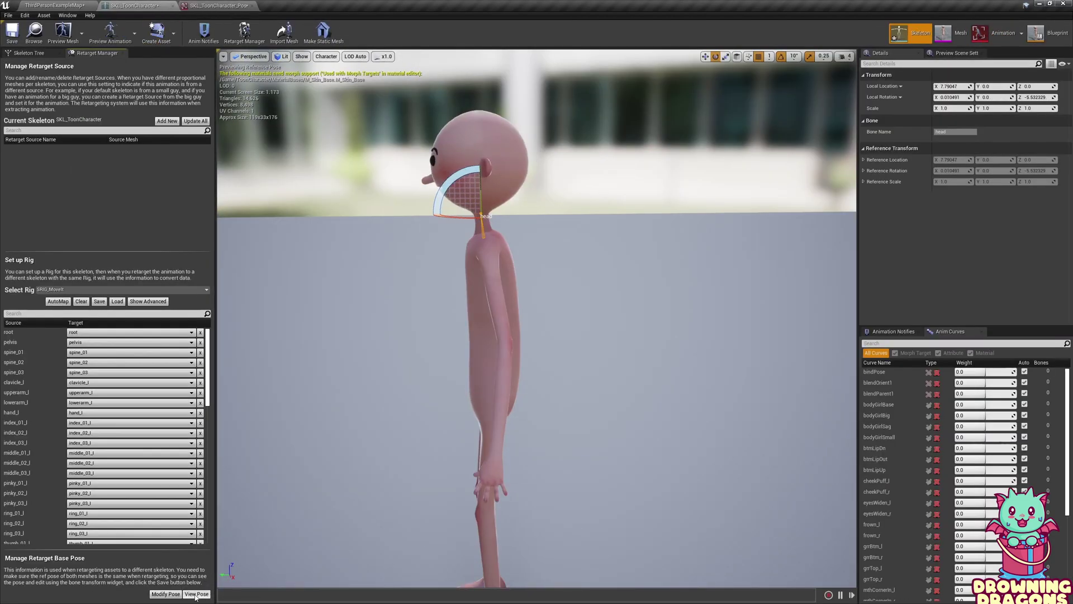
click(159, 595)
click(183, 561)
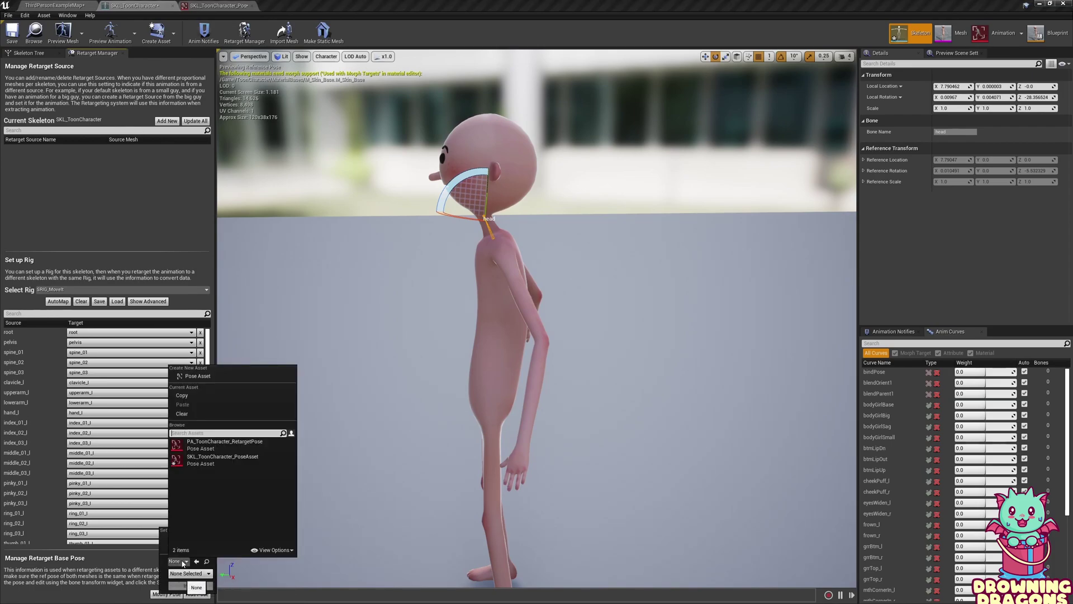
click(209, 461)
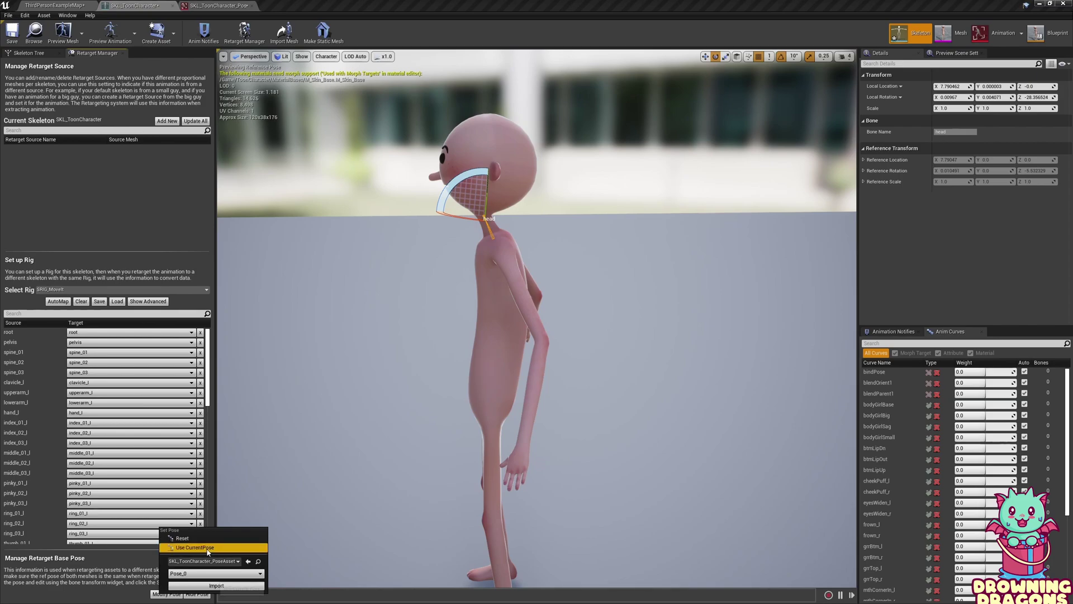
click(214, 586)
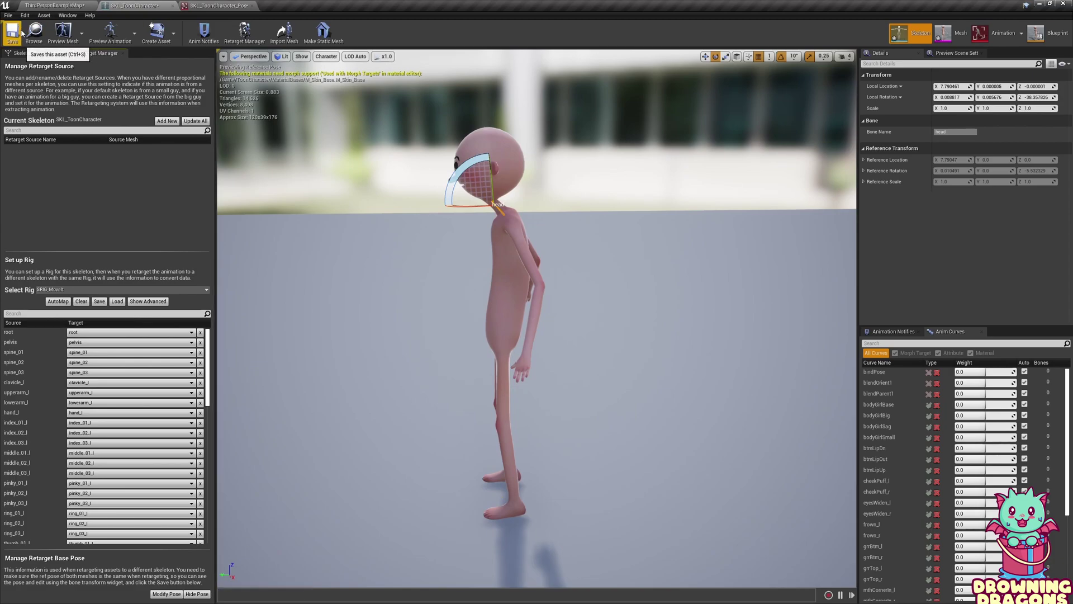
Retarget the MoveIt_Run_F animation from the MoveIt Forward locomotion folder onto the SKL_ToonCharacter skeleton, duplicating it into the Content folder.
click(50, 4)
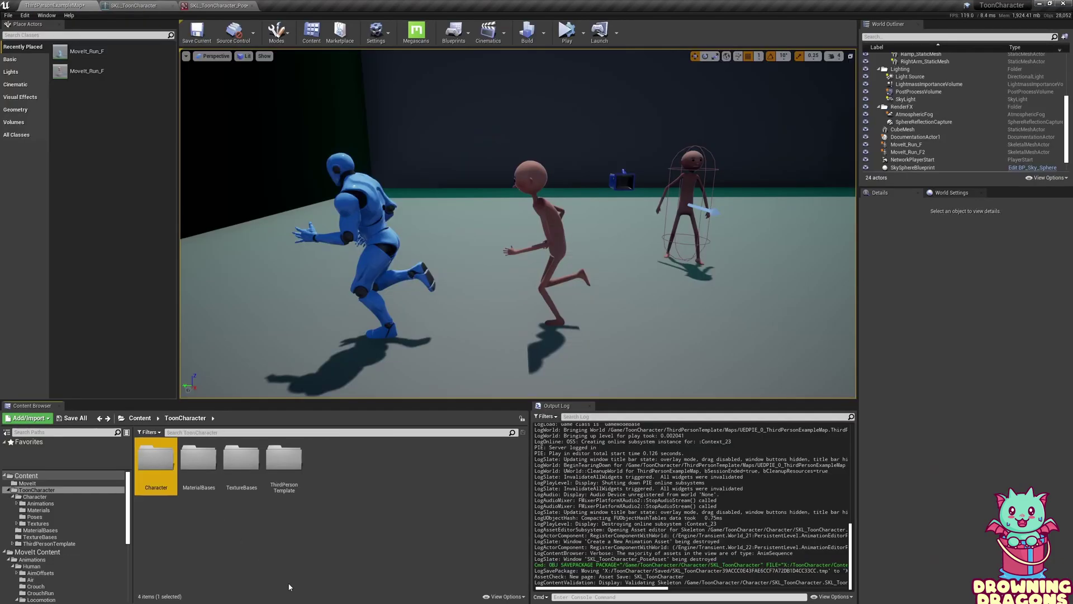
key(alt+Left)
key(alt+Left)
key(alt+Left)
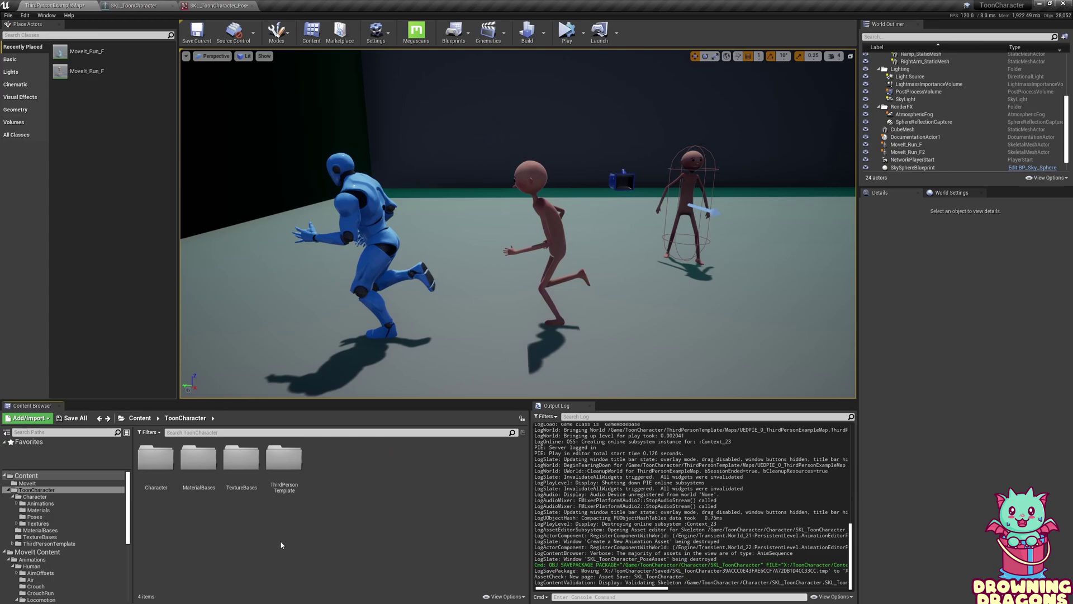
right_click(235, 462)
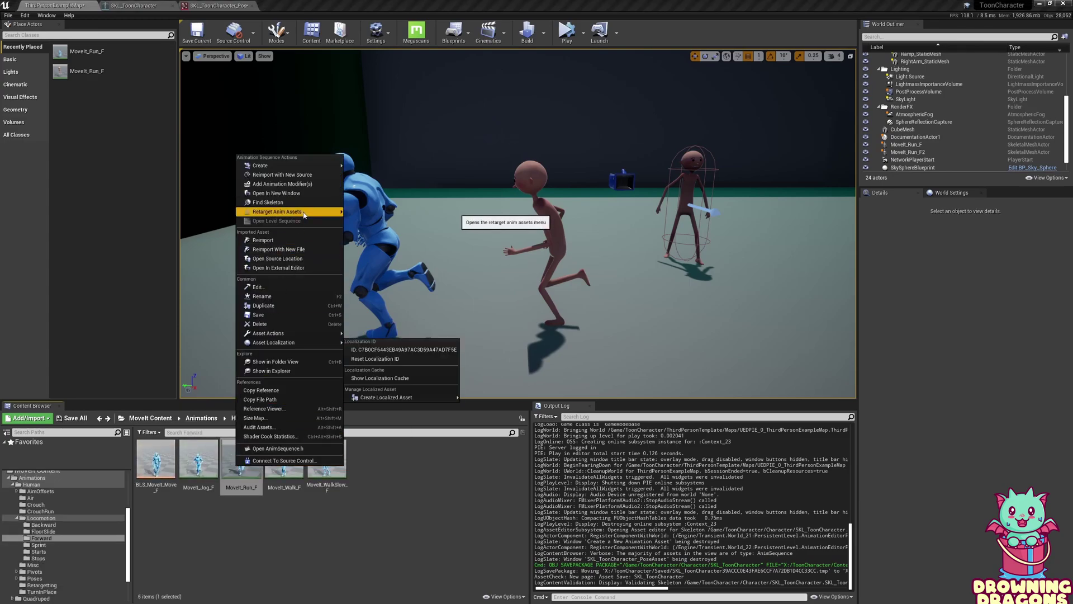
mouse_move(305, 215)
click(391, 221)
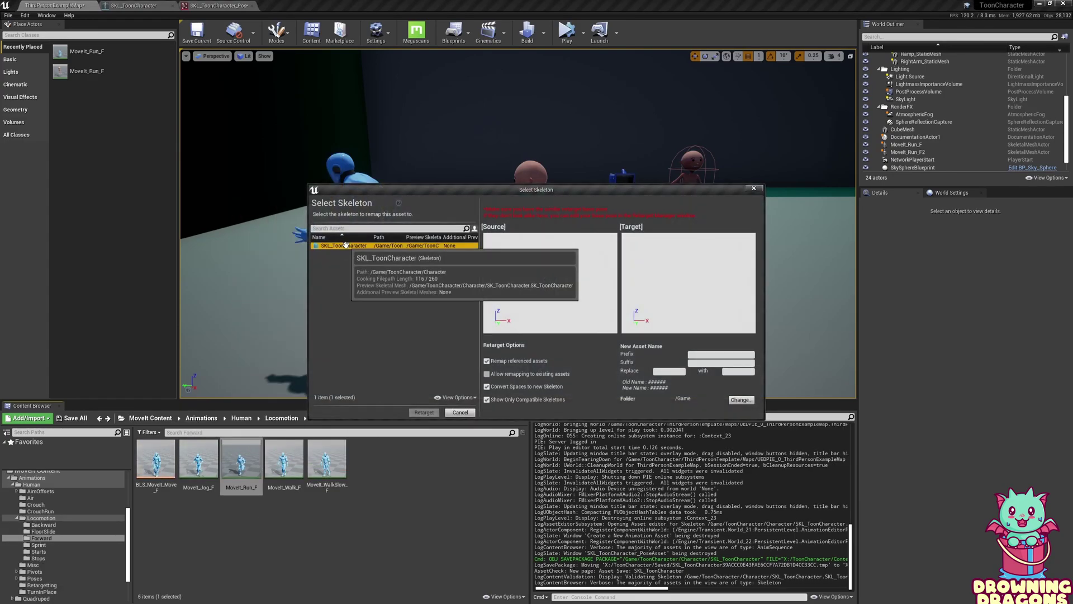
click(346, 245)
click(417, 413)
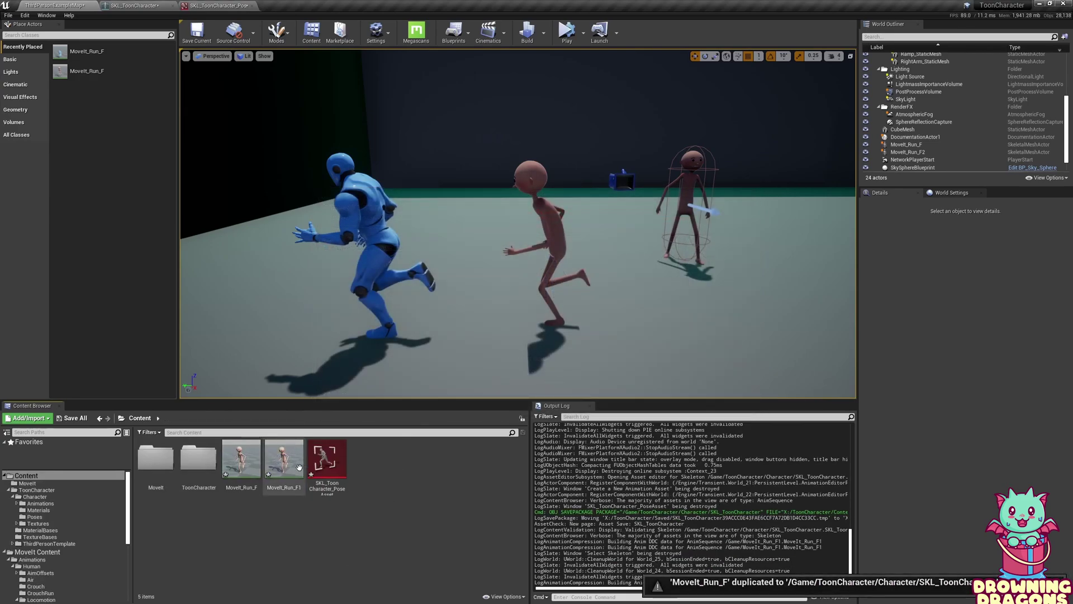
Place MoveIt_Run_F1 in the level beside the existing toon runner and move it along Y to 660.
drag(284, 458, 649, 306)
key(f)
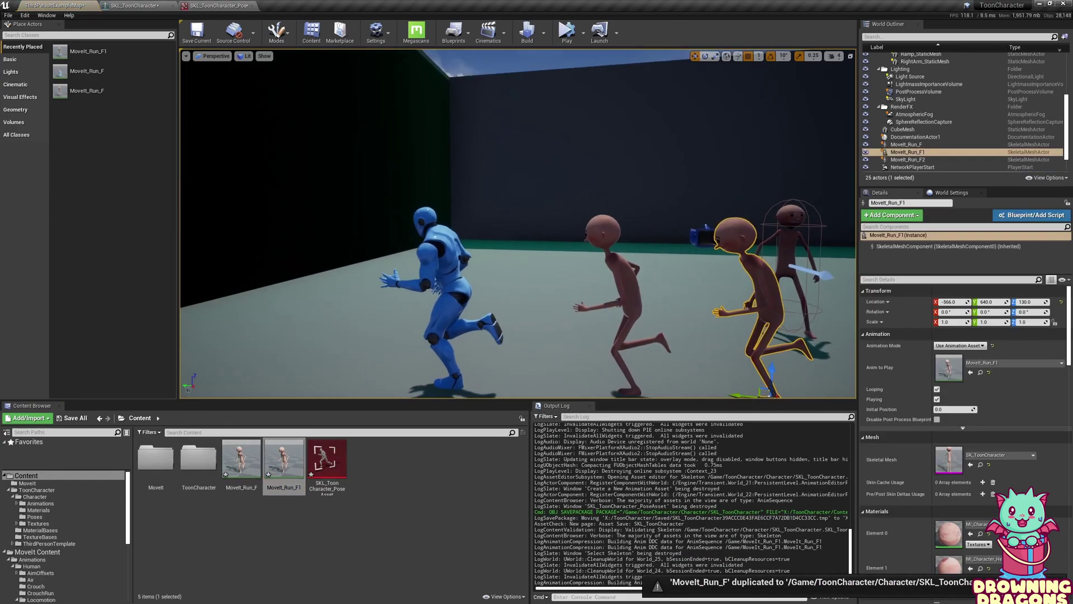
right_drag(530, 331, 553, 330)
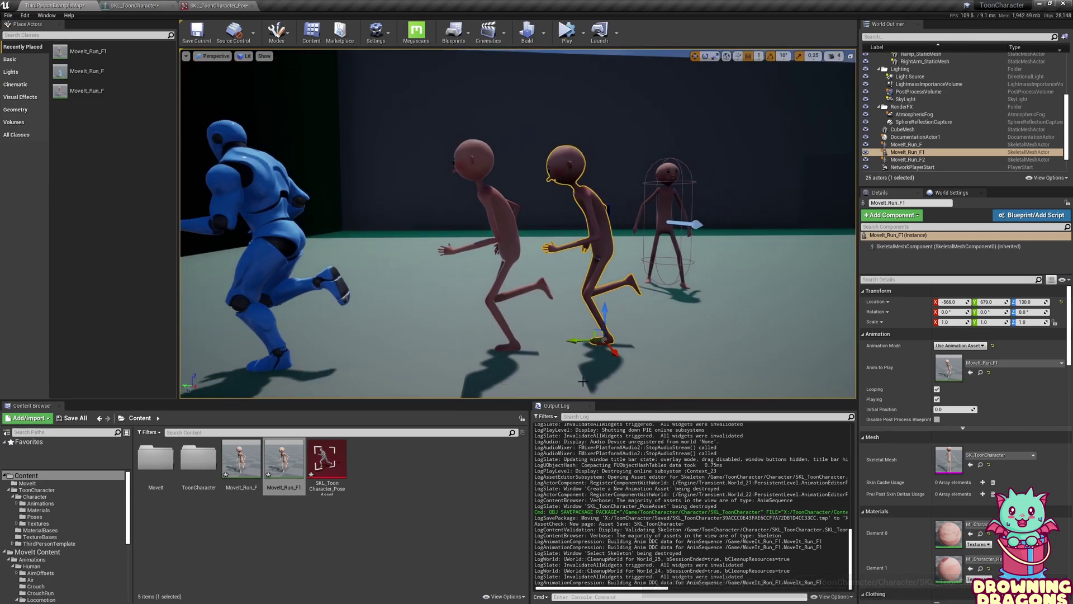
drag(573, 340, 595, 339)
right_drag(596, 340, 563, 339)
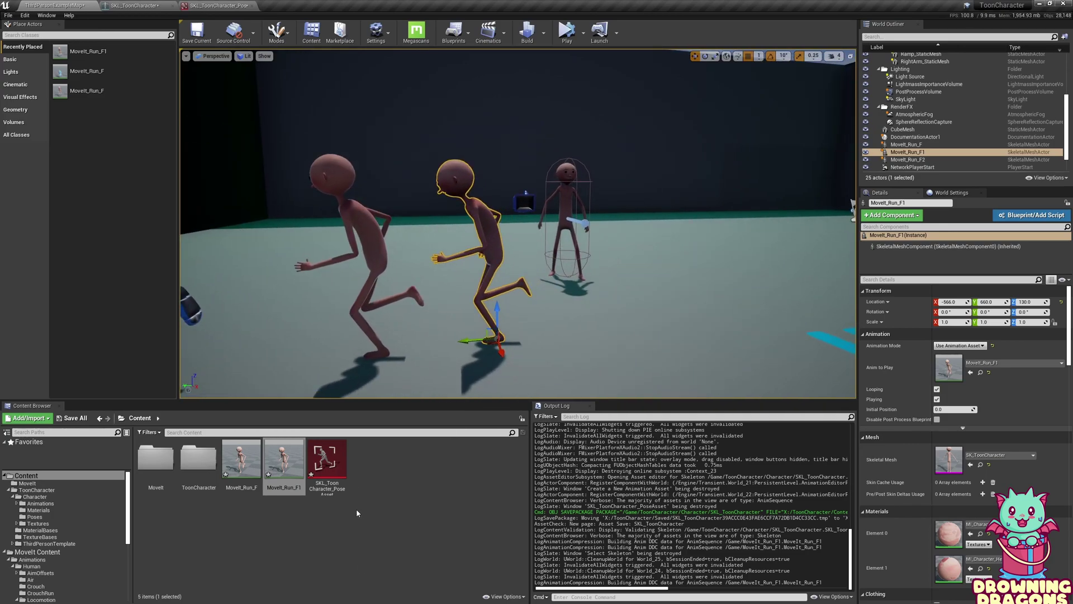
click(100, 417)
click(99, 418)
click(110, 418)
click(110, 418)
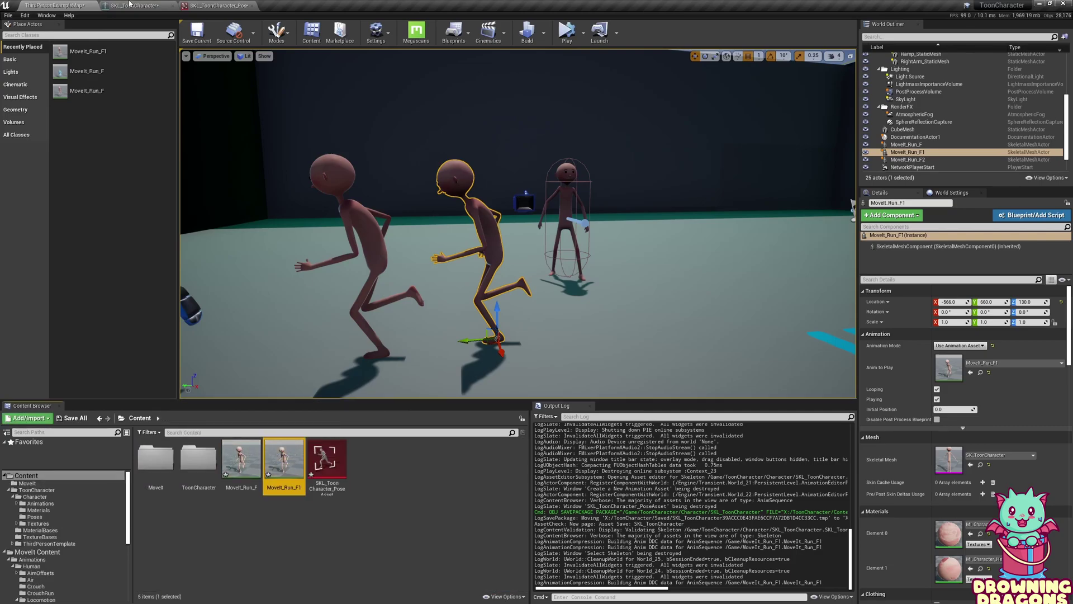
Return to the SKL_ToonCharacter skeleton and tilt its head bone further back to a local Z rotation of about -48.4 degrees.
click(130, 5)
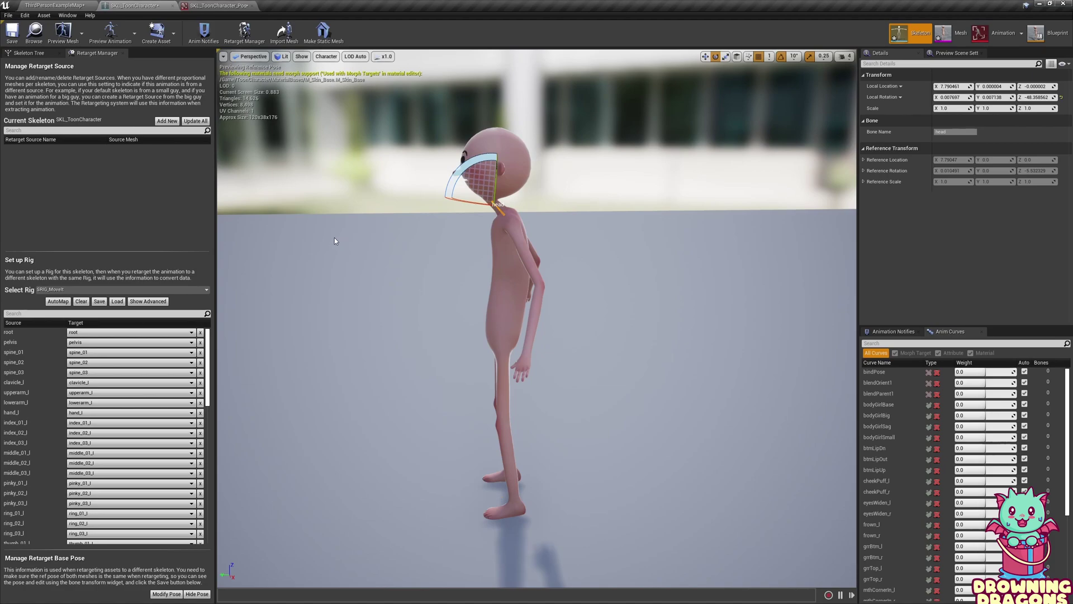
click(156, 31)
mouse_move(169, 68)
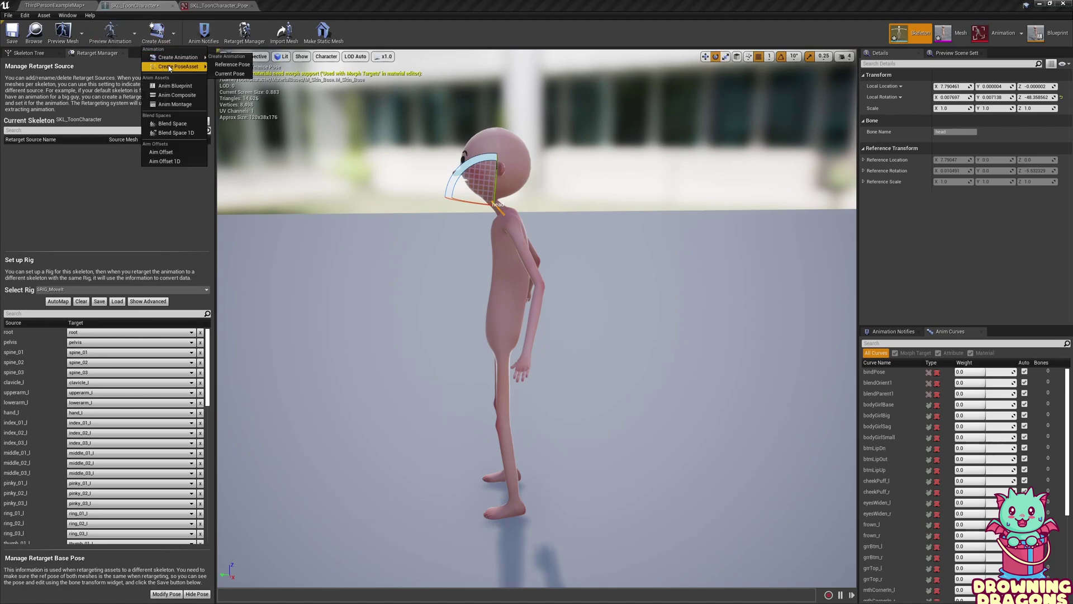
click(226, 75)
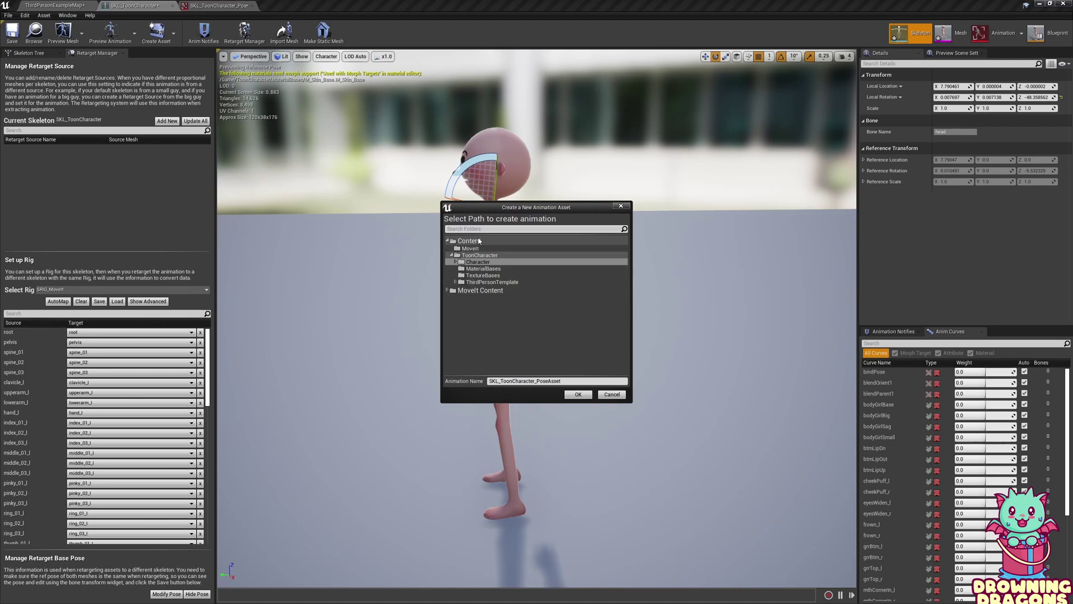
click(479, 241)
click(577, 395)
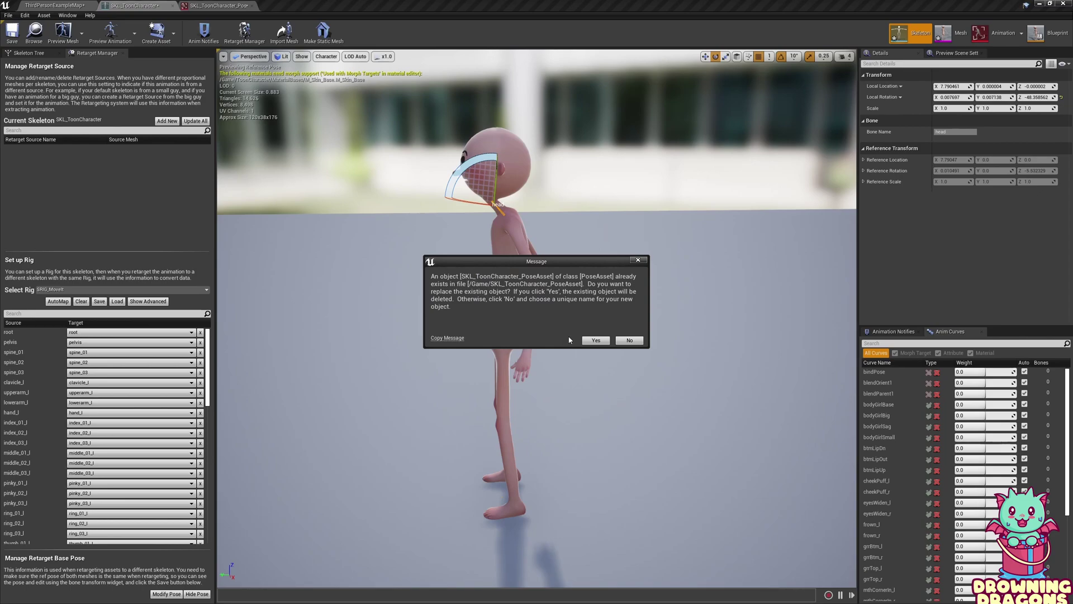
click(628, 340)
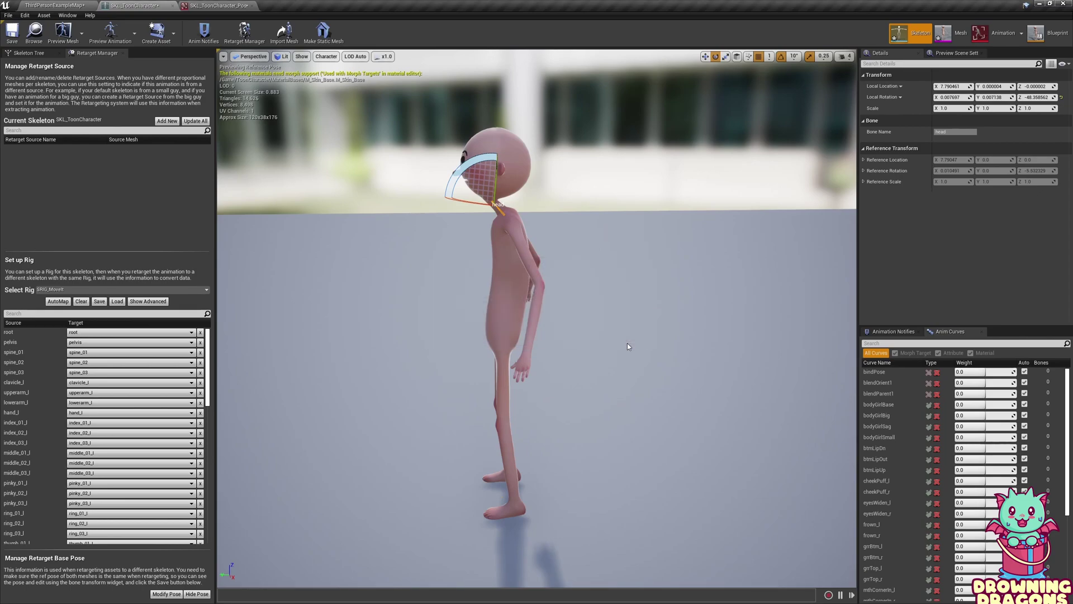
click(158, 594)
click(179, 561)
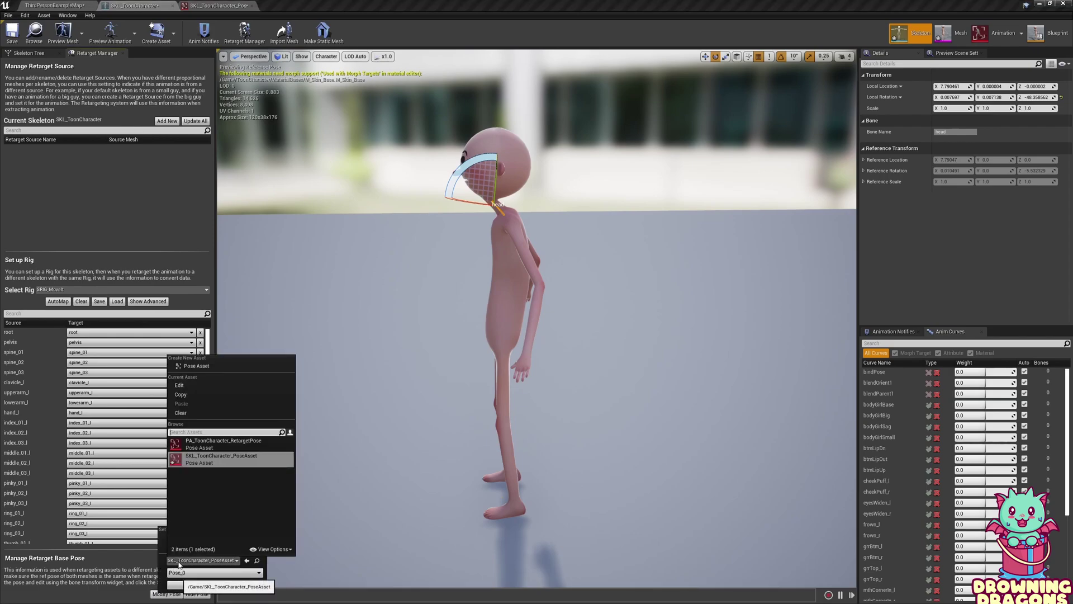
click(112, 569)
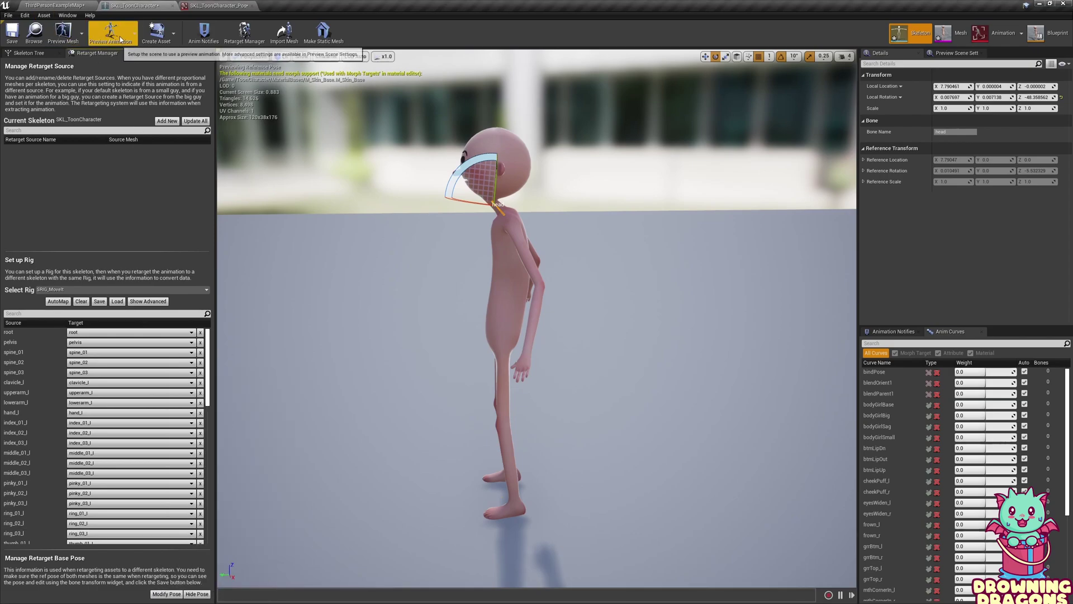
Create a pose asset named SKL_ToonCharacter_PoseAsset2 from the current pose in the Content folder and preview its Pose_1.
click(156, 31)
mouse_move(181, 72)
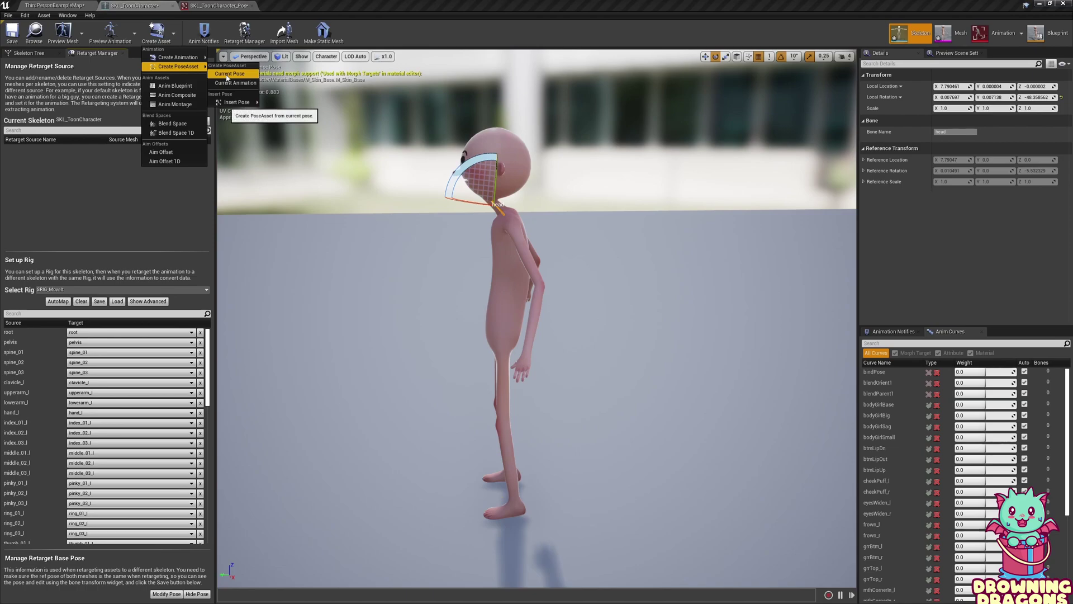
click(227, 75)
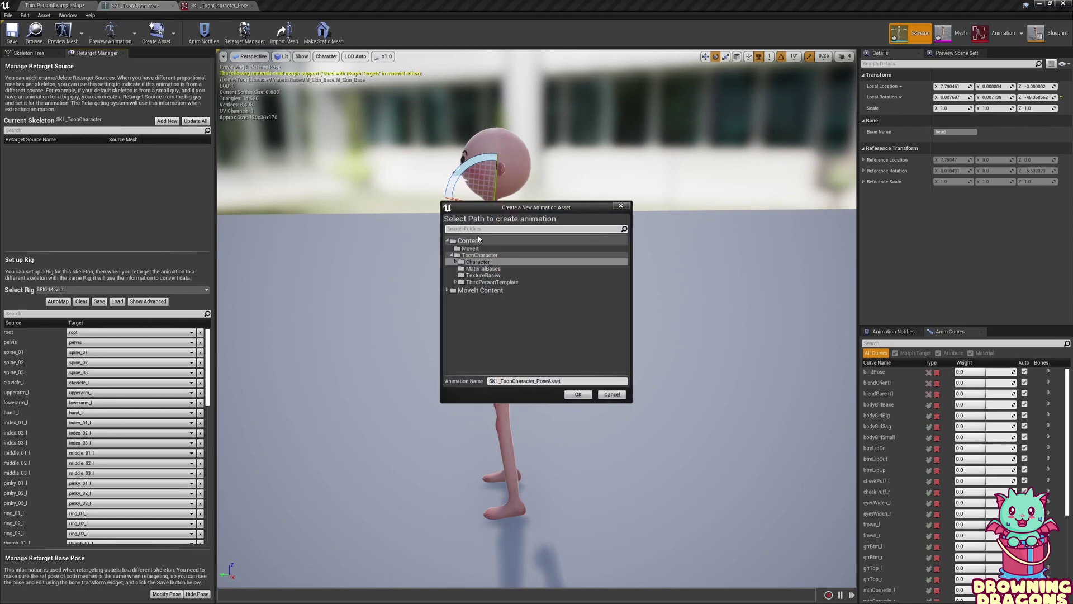
click(478, 241)
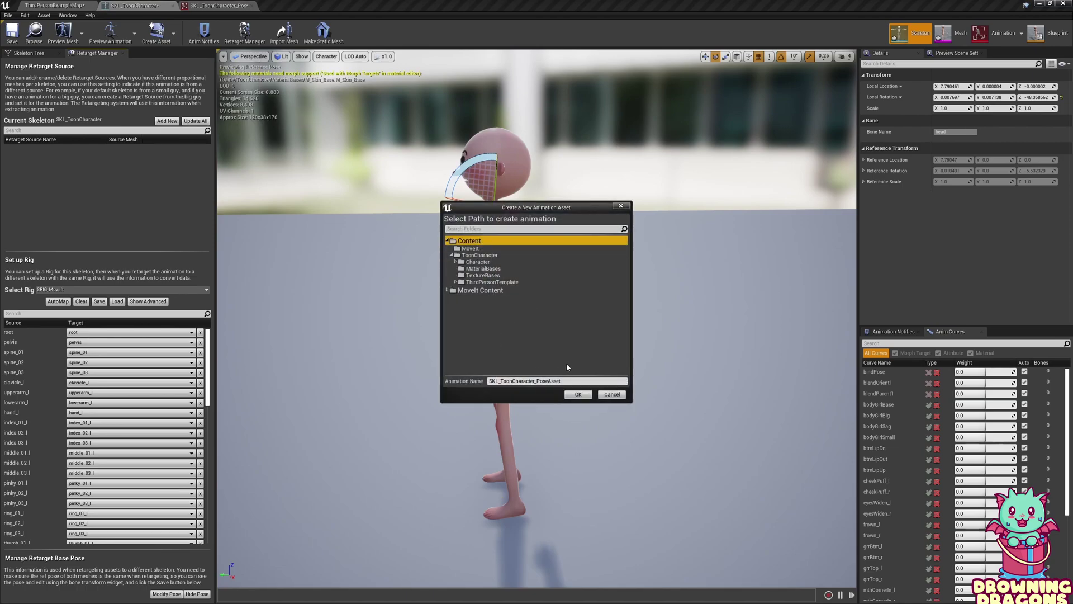
click(579, 395)
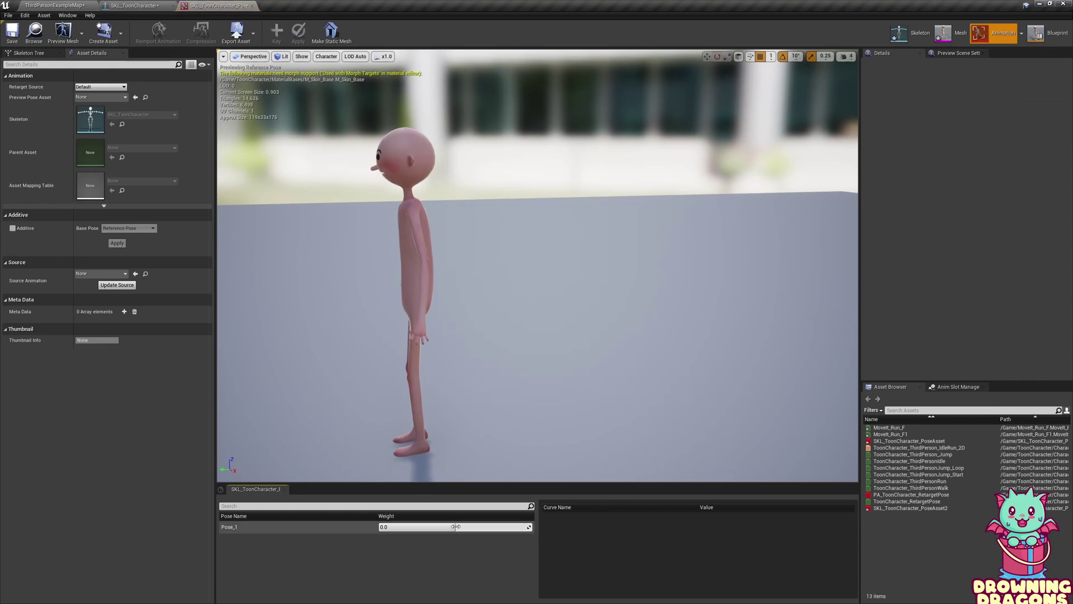
drag(455, 526, 487, 527)
Import the pose from SKL_ToonCharacter_PoseAsset2 into the skeleton's retarget base pose and save the skeleton.
click(123, 5)
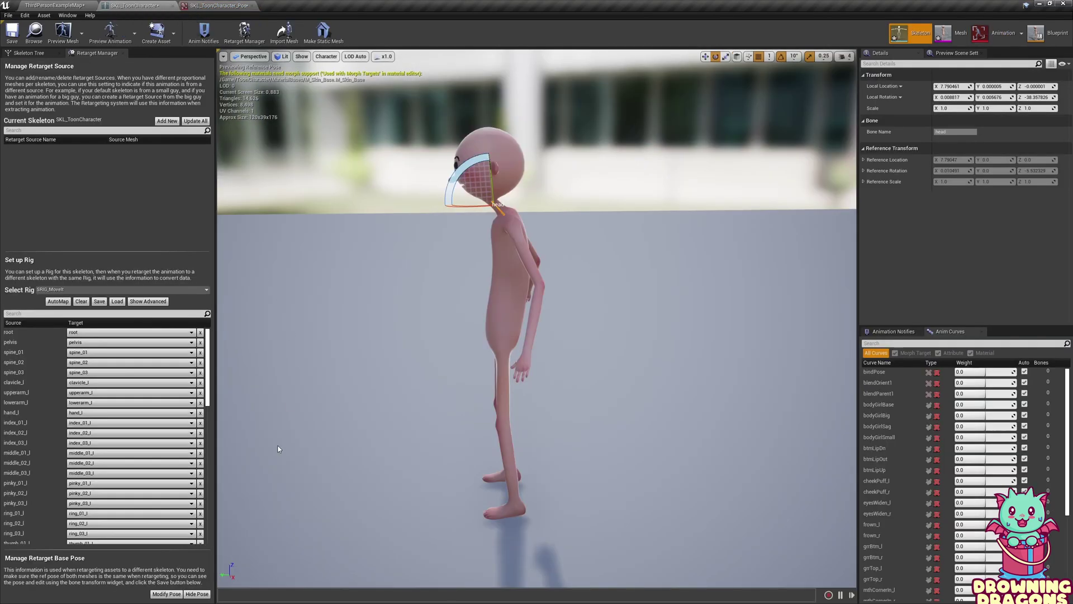
click(168, 593)
click(219, 561)
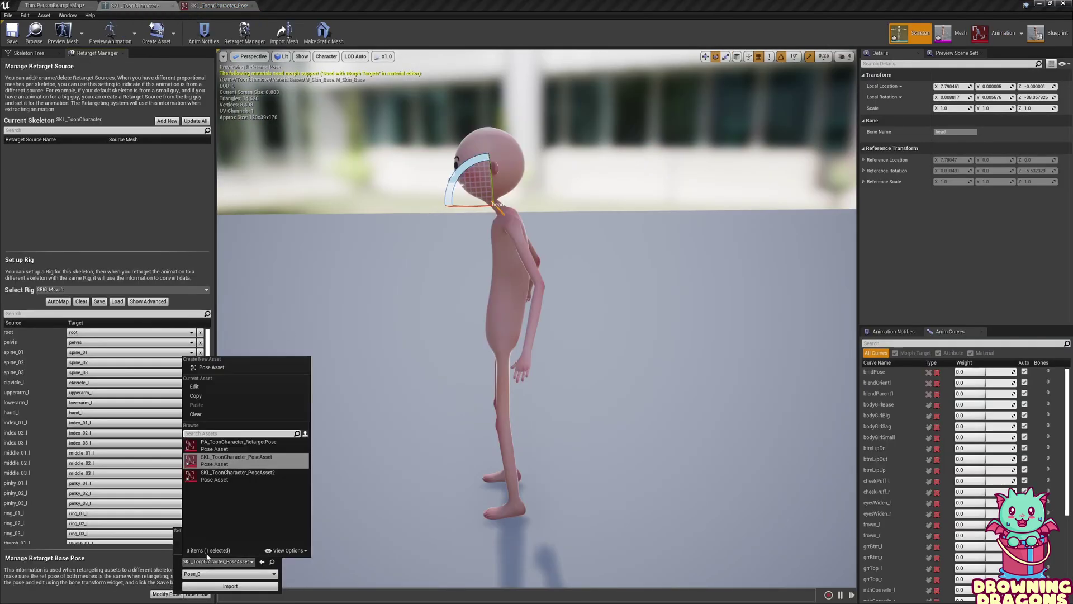
click(255, 481)
click(232, 586)
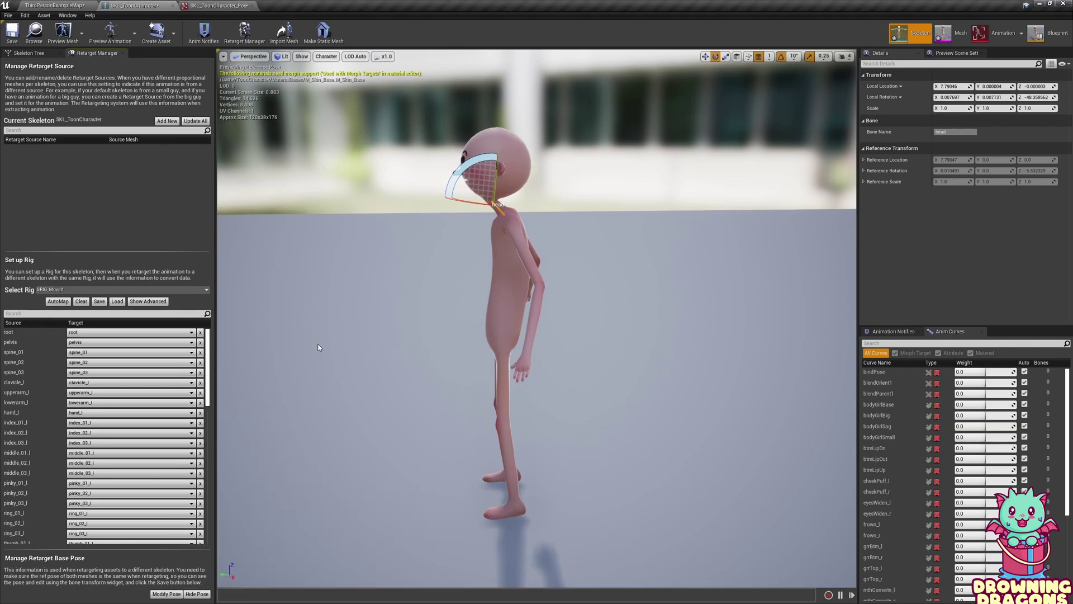
Retarget the original MoveIt_Run_F animation onto SKL_ToonCharacter again, using the updated retarget base pose.
click(48, 5)
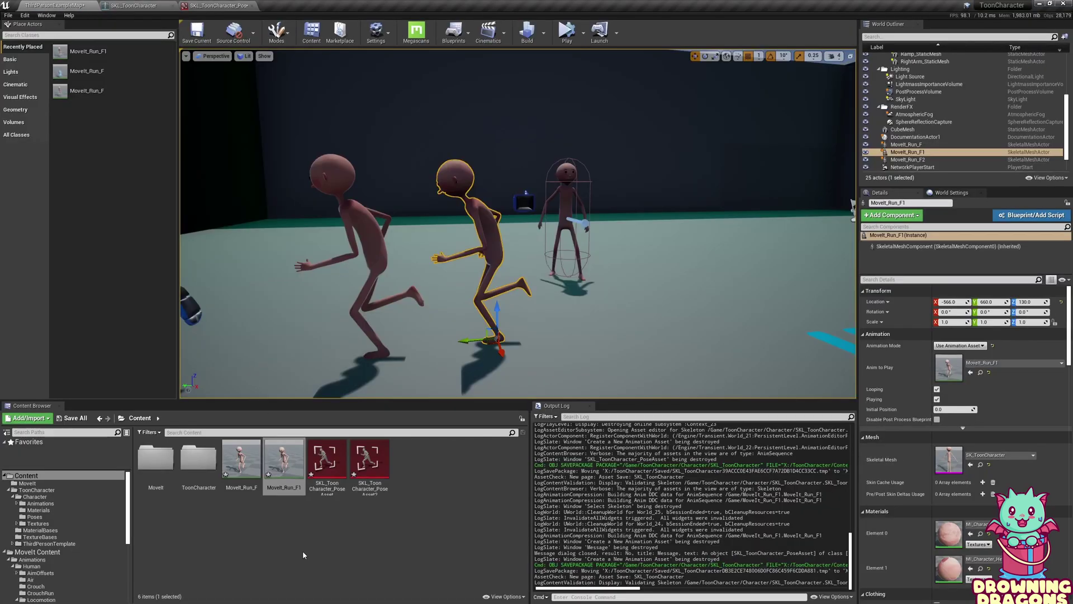
key(alt+Left)
key(alt+Left)
click(302, 532)
right_click(242, 460)
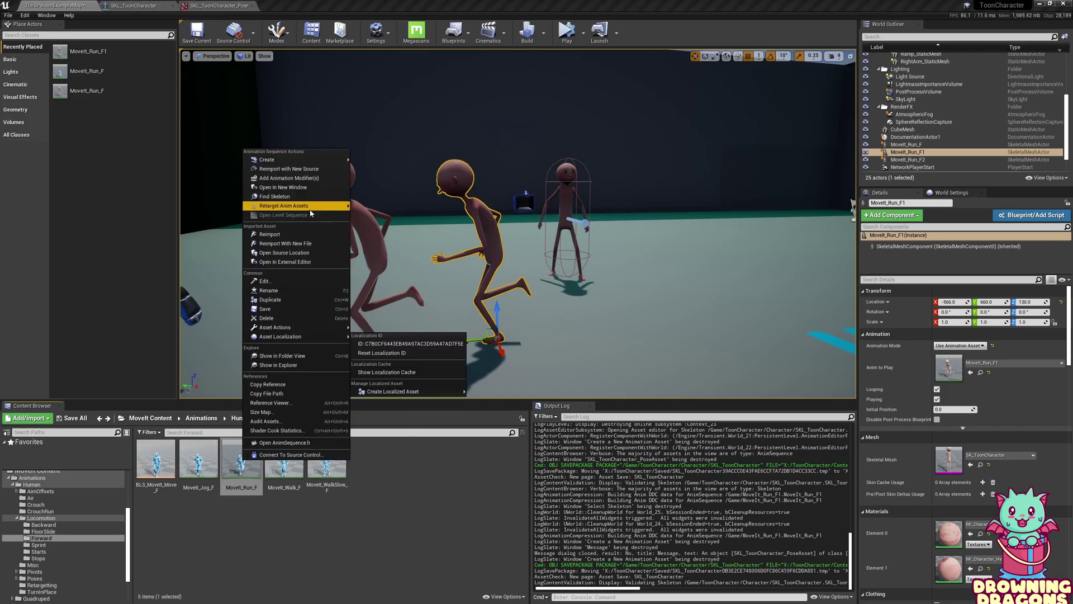
mouse_move(311, 208)
click(447, 207)
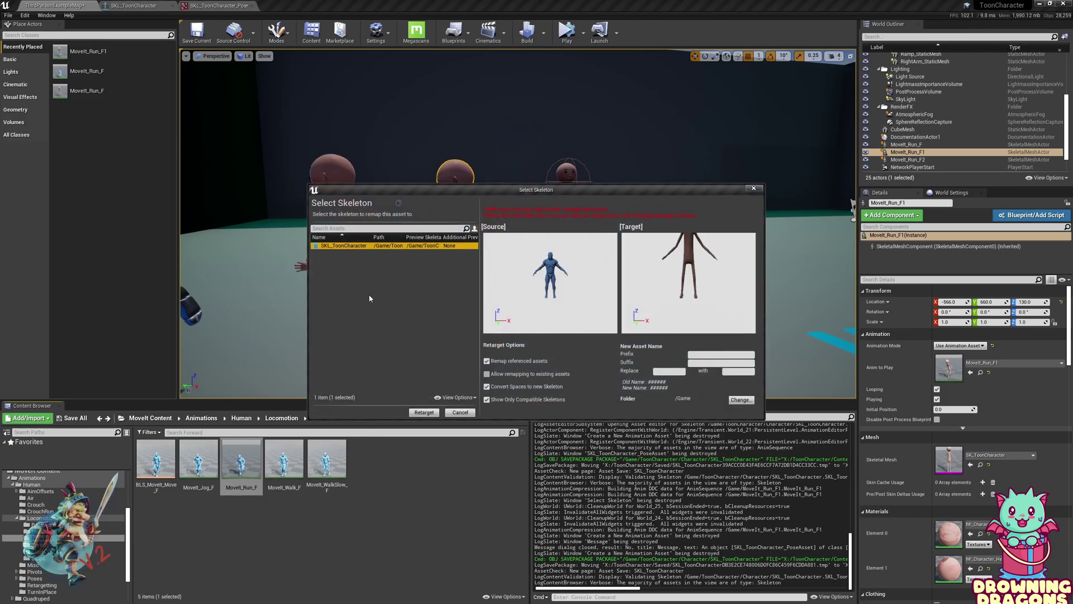
click(415, 415)
Place MoveIt_Run_F2 in the level next to the other toon runners, at X -544, Y 670, Z 130.
drag(326, 463, 603, 338)
right_drag(604, 338, 558, 193)
key(w)
key(a)
key(s)
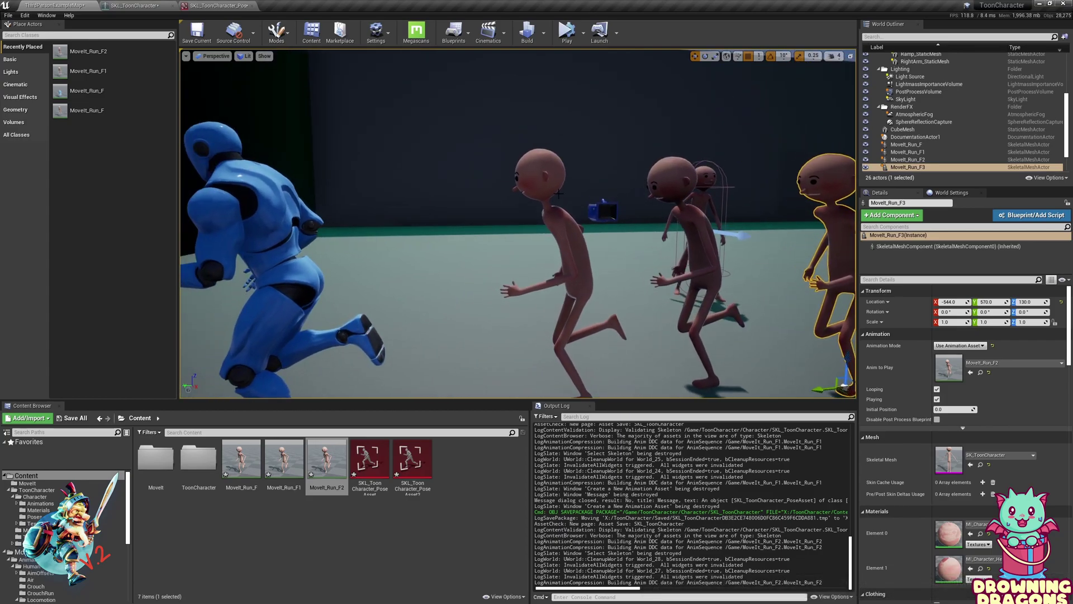
Examine the retargeted toon runners up close to compare their head, neck and body poses.
right_drag(504, 215, 453, 178)
key(d)
key(w)
key(a)
key(d)
key(s)
key(w)
key(w)
key(q)
Simulate the level and examine the toon characters' running motion up close.
key(alt+s)
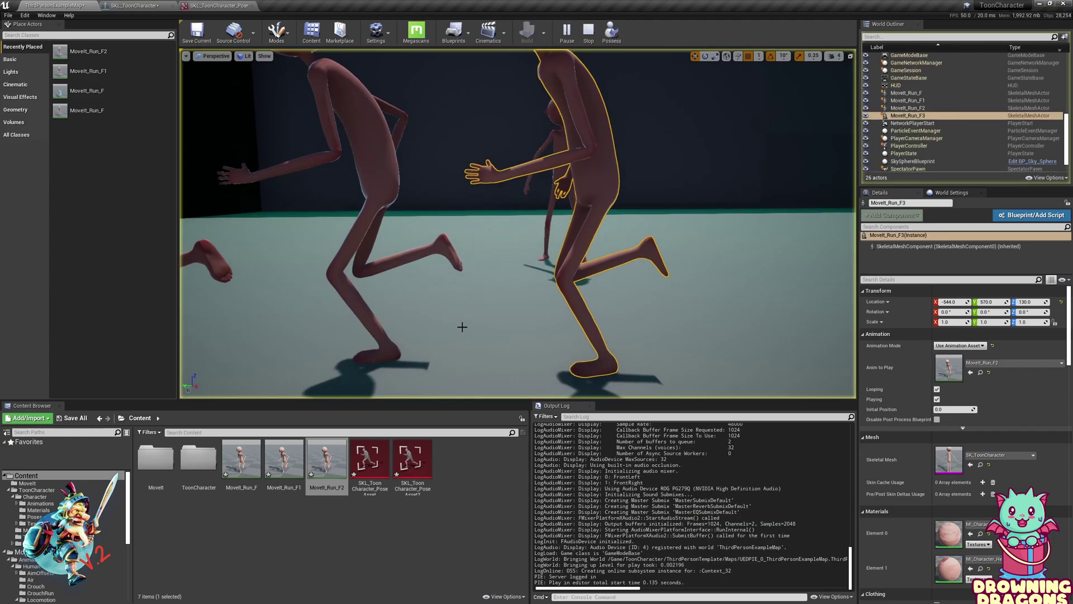
key(a)
mouse_move(454, 177)
right_down()
mouse_move(464, 175)
mouse_move(447, 177)
right_up()
key(s)
key(d)
key(w)
key(d)
Compare the blue mannequin's run with the three toon characters from several angles, and stop the simulation.
right_drag(445, 288, 456, 309)
key(a)
key(s)
key(a)
key(w)
key(a)
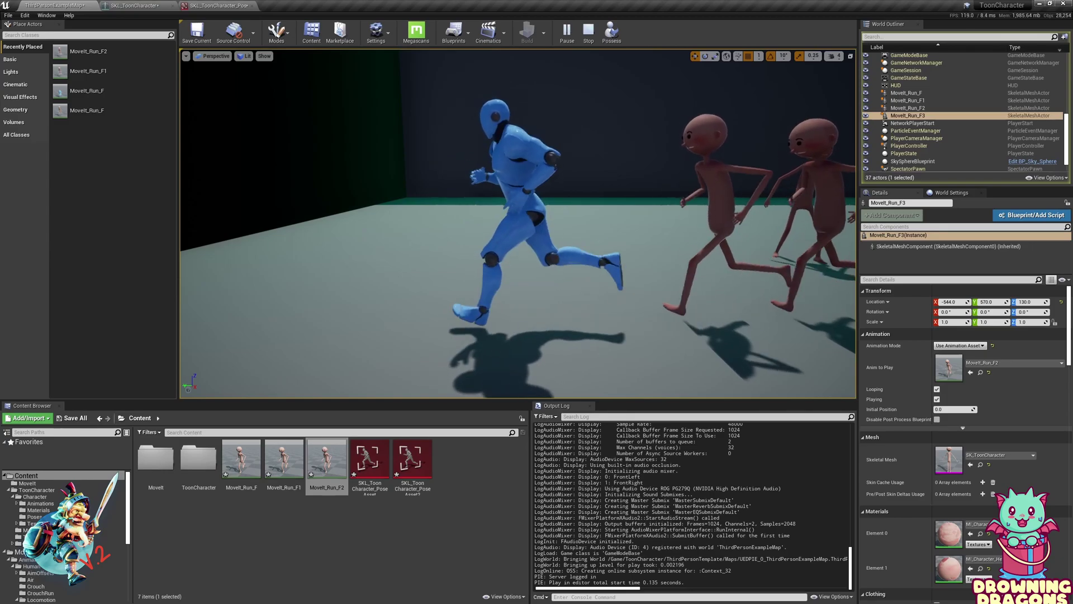
right_drag(456, 310, 457, 310)
right_drag(526, 222, 534, 206)
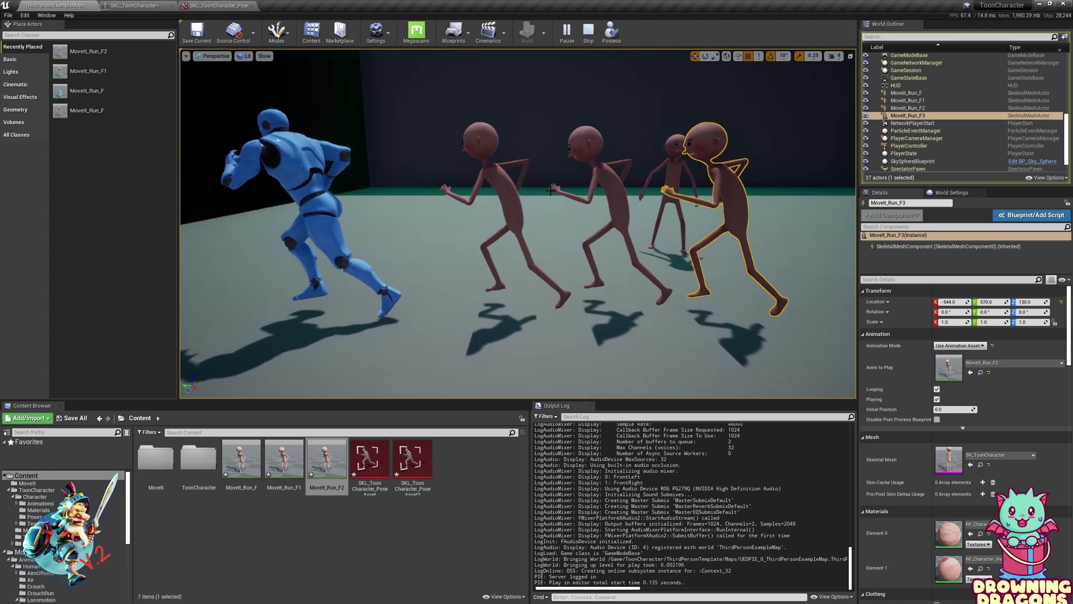
key(Escape)
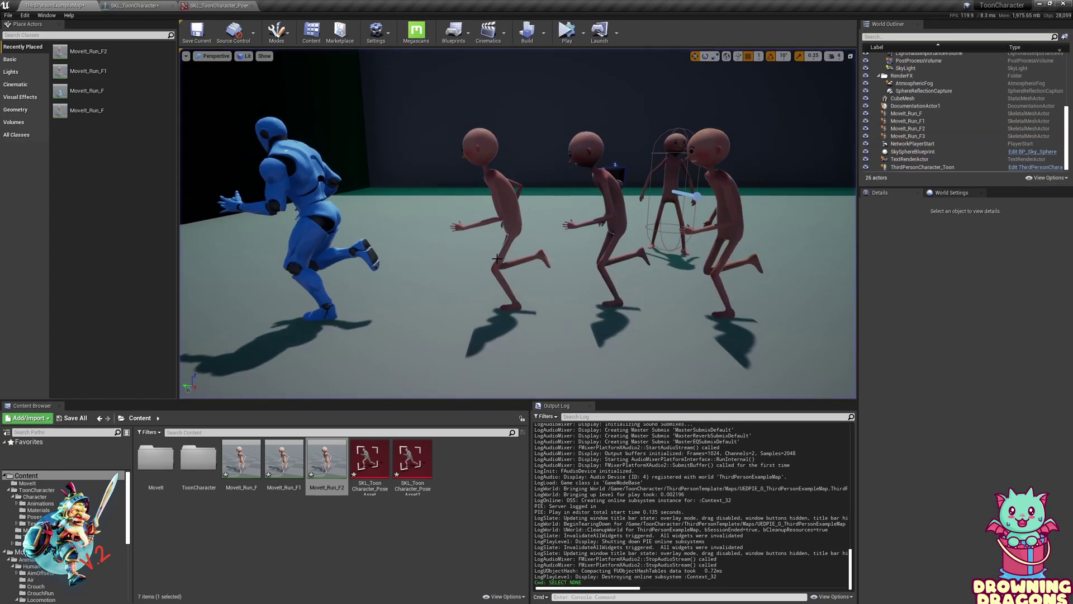